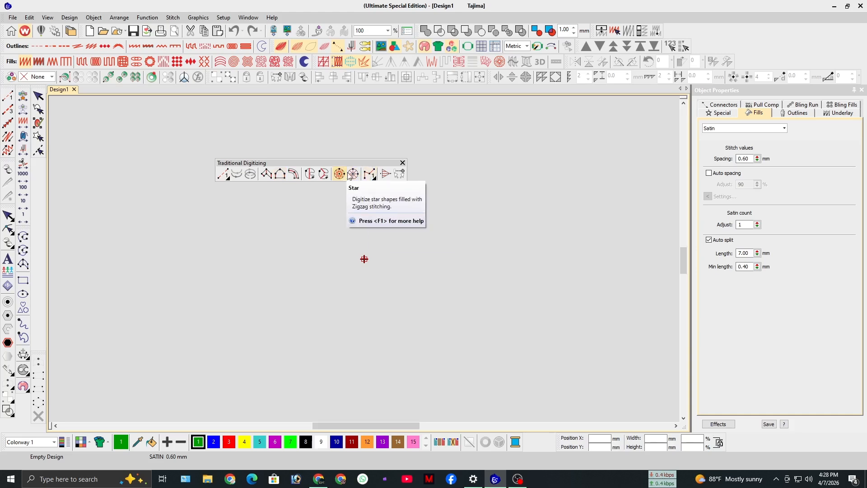
Step: Place the floating Traditional Digitizing toolbar along the upper edge of the design area, then detach and re-dock its Outline Tools set
drag(366, 163, 207, 104)
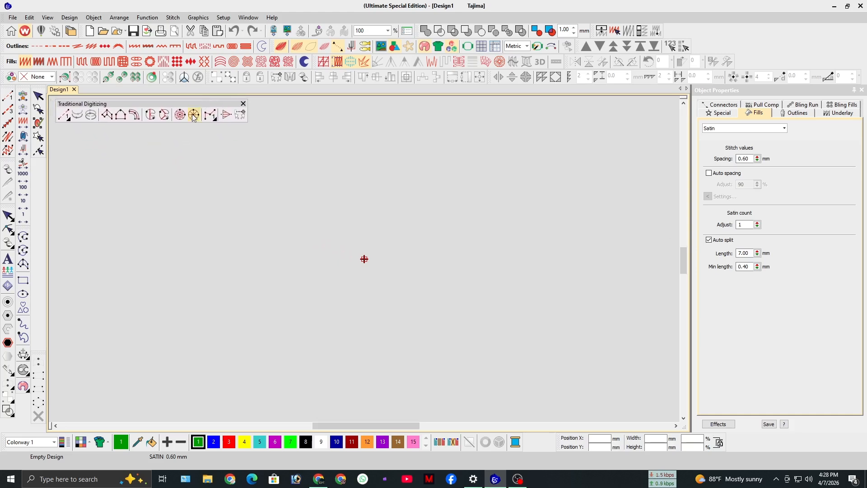
click(68, 119)
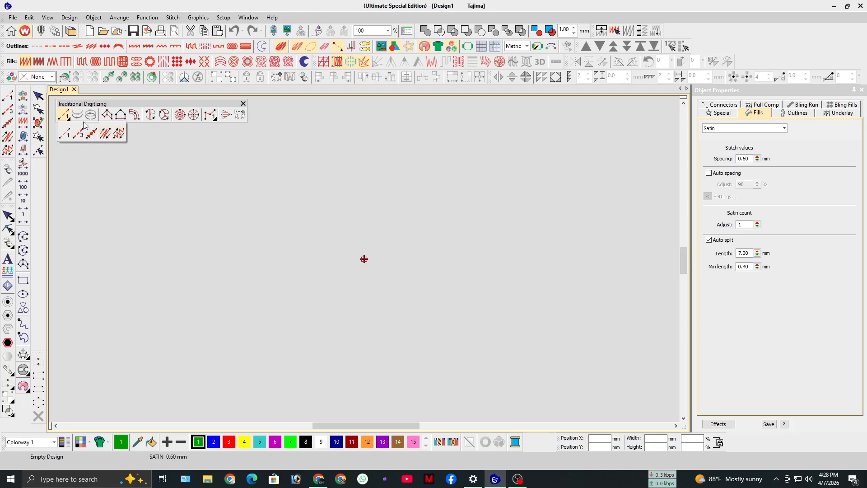
drag(83, 126, 282, 100)
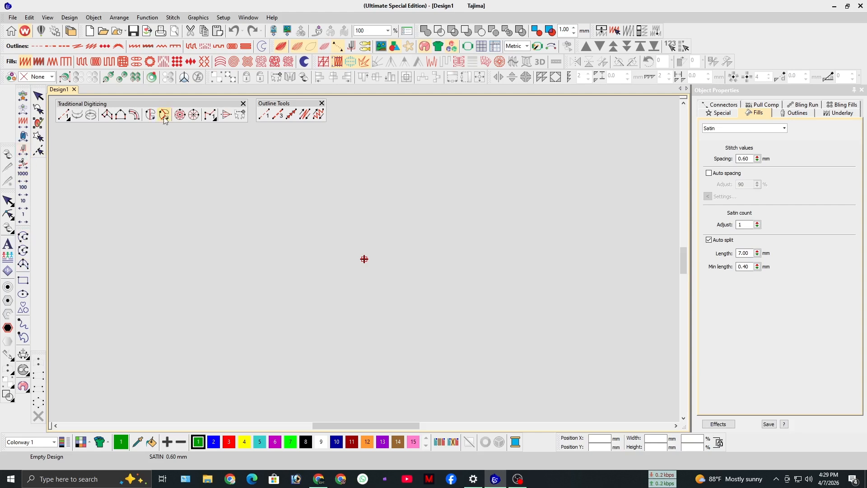
drag(283, 106, 7, 84)
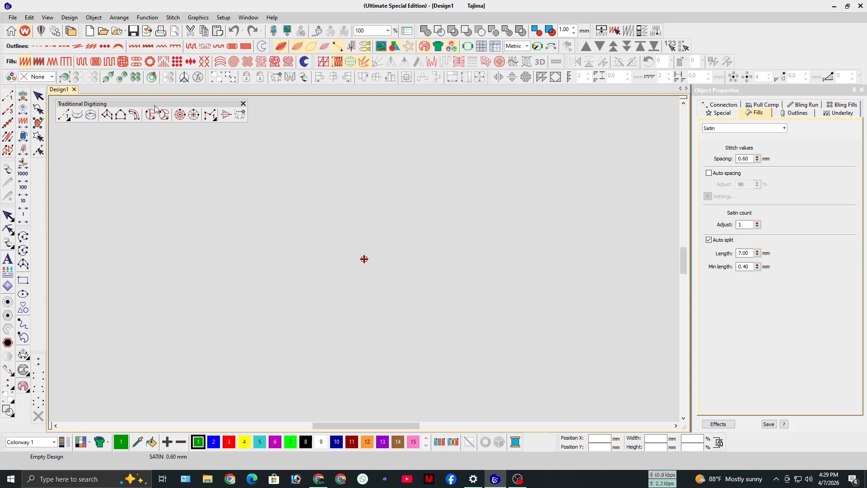
Step: Digitize a semicircular arc with the Run outline tool, using three input points
click(6, 99)
click(229, 259)
click(299, 201)
click(364, 259)
key(Return)
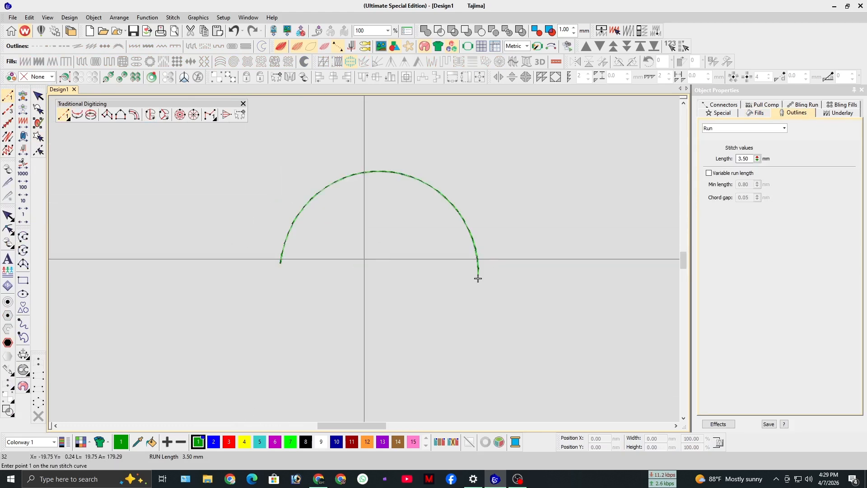
Step: Digitize a second three-point Run arc, about 70 mm wide and 48 mm high, above and left of the first arc
scroll(537, 314, down, 2)
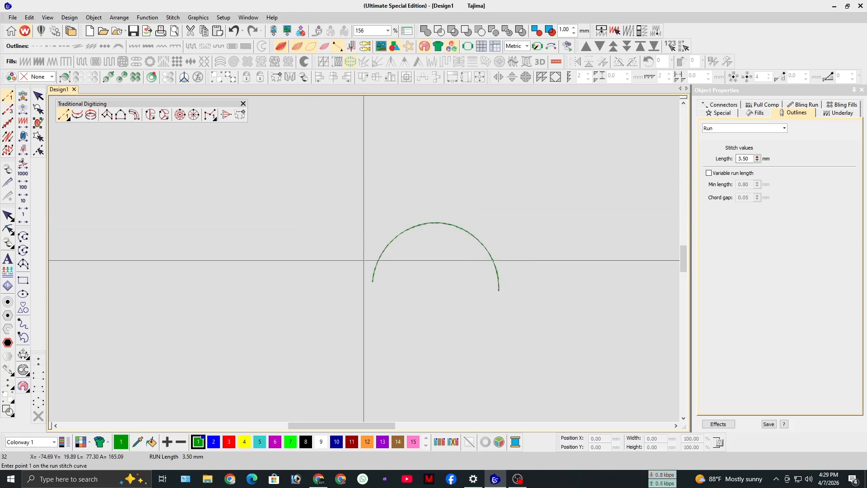
click(277, 266)
click(317, 181)
click(401, 220)
key(Return)
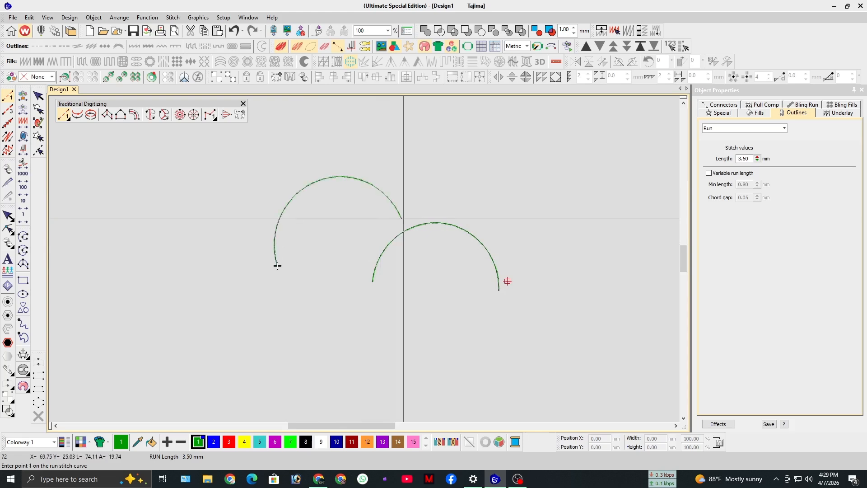
Step: Digitize an open inverted-V Run line, about 98 mm wide and 64 mm high, above and right of the arcs
scroll(277, 265, down, 2)
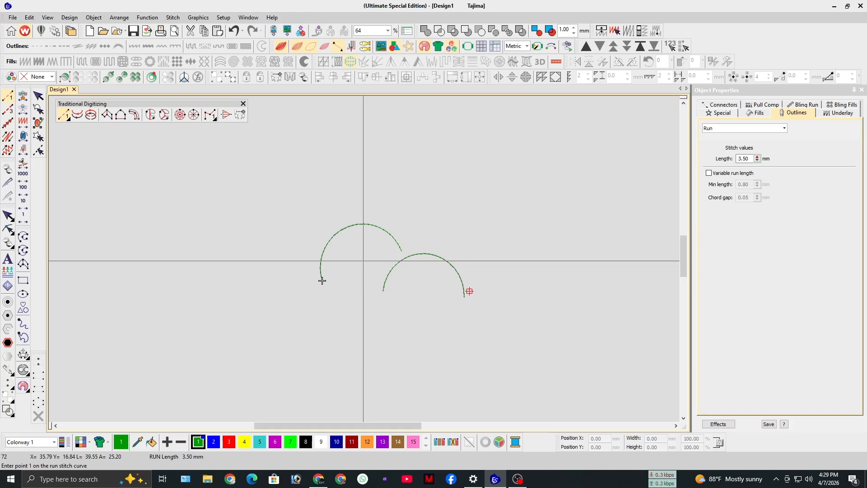
click(441, 194)
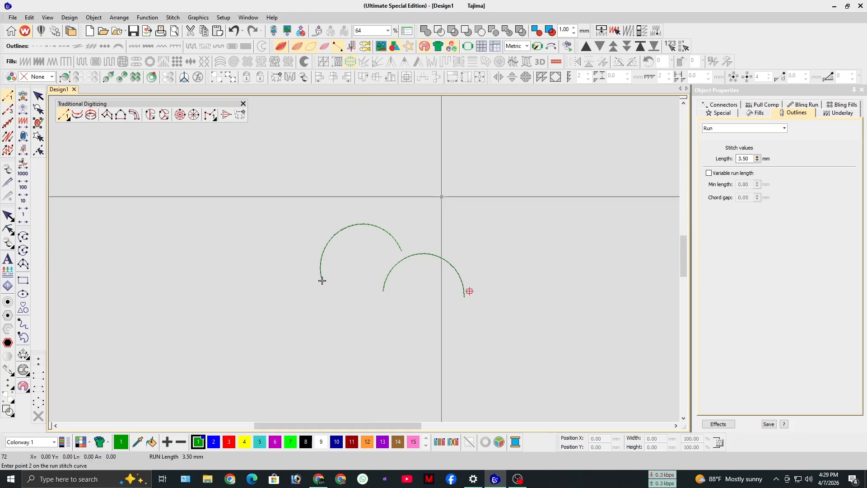
click(497, 121)
click(554, 197)
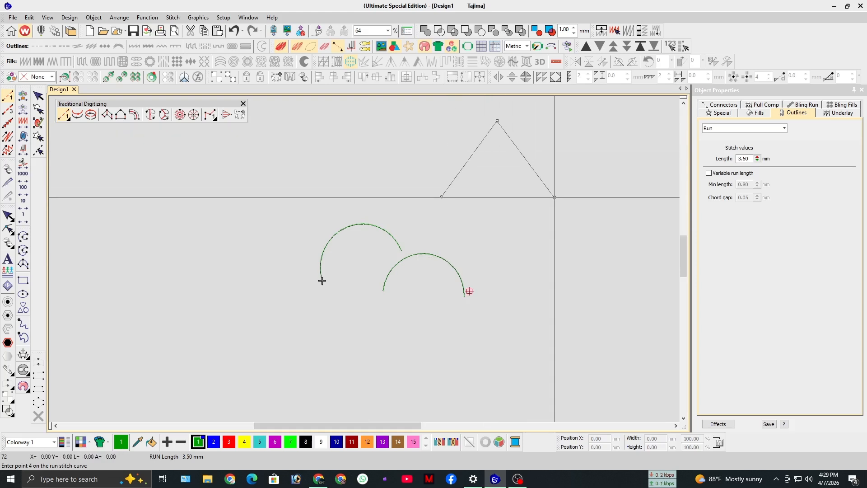
key(Return)
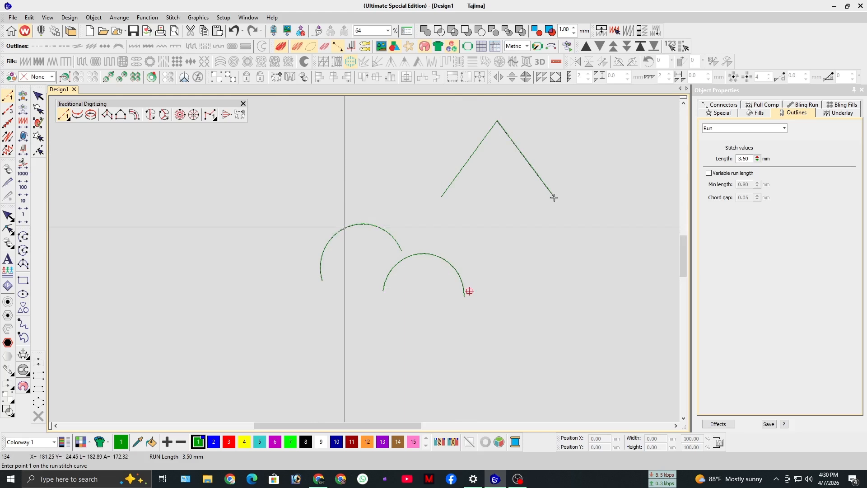
Step: Delete the inverted-V line and both arcs to empty the design
key(Escape)
scroll(367, 261, down, 3)
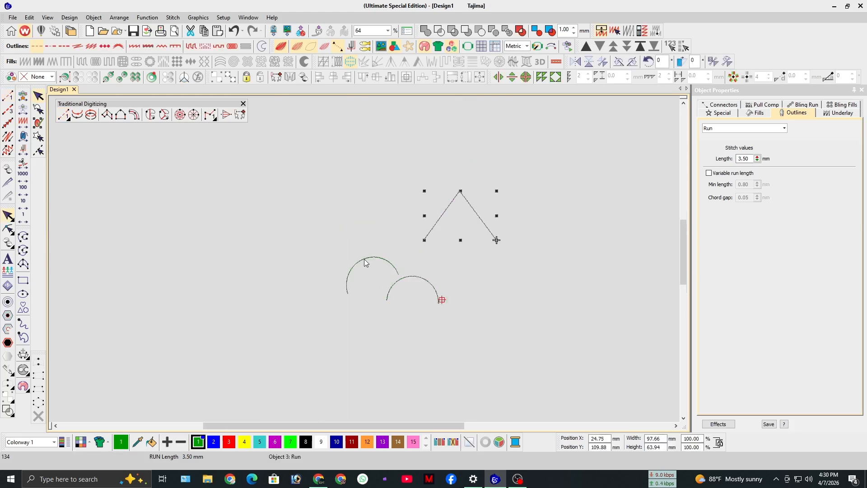
key(Delete)
click(367, 263)
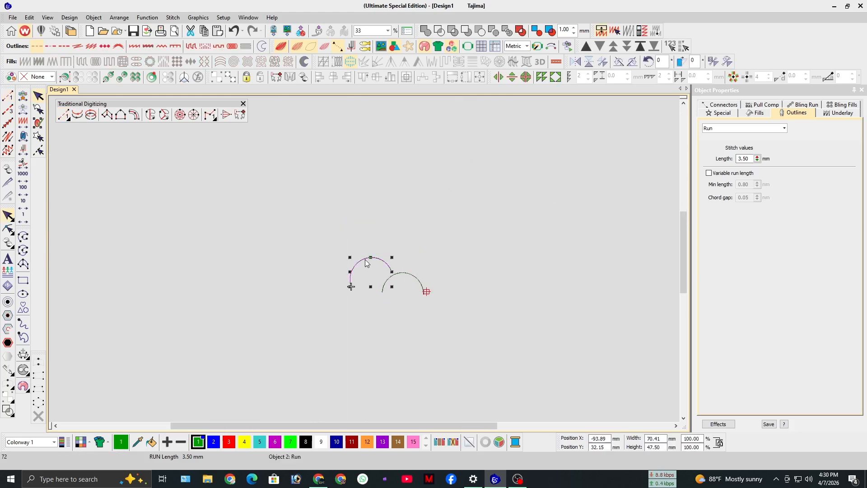
ctrl+click(404, 278)
key(Delete)
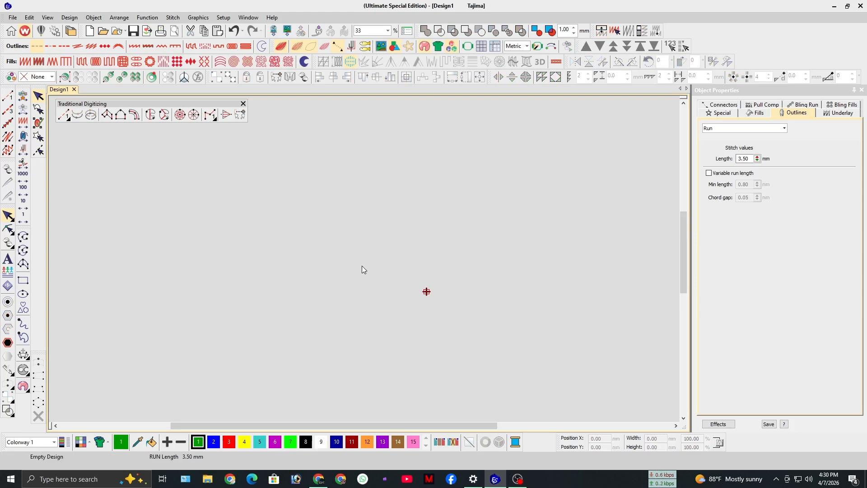
Step: Digitize a straight horizontal Run line about 462 mm long
click(7, 115)
click(8, 98)
click(163, 216)
click(436, 215)
key(Return)
scroll(316, 217, up, 4)
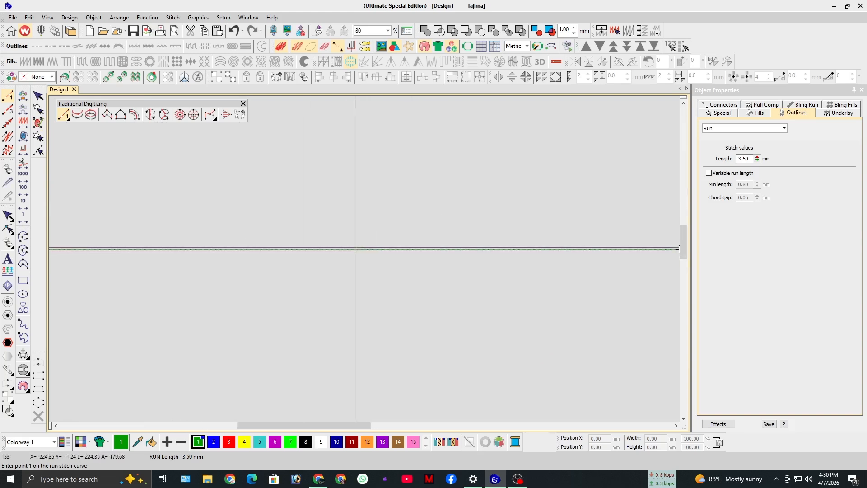
Step: Leave the Run tool and delete the long horizontal line
key(Escape)
key(Escape)
scroll(359, 247, down, 3)
scroll(340, 260, up, 2)
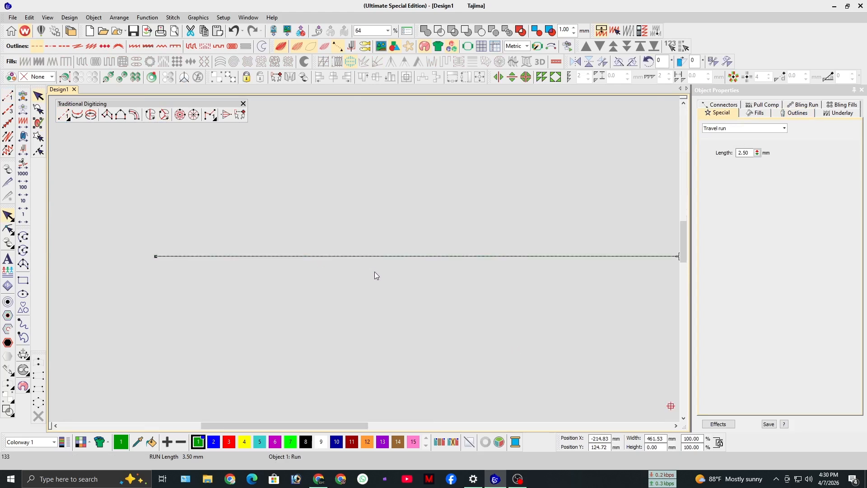
key(Delete)
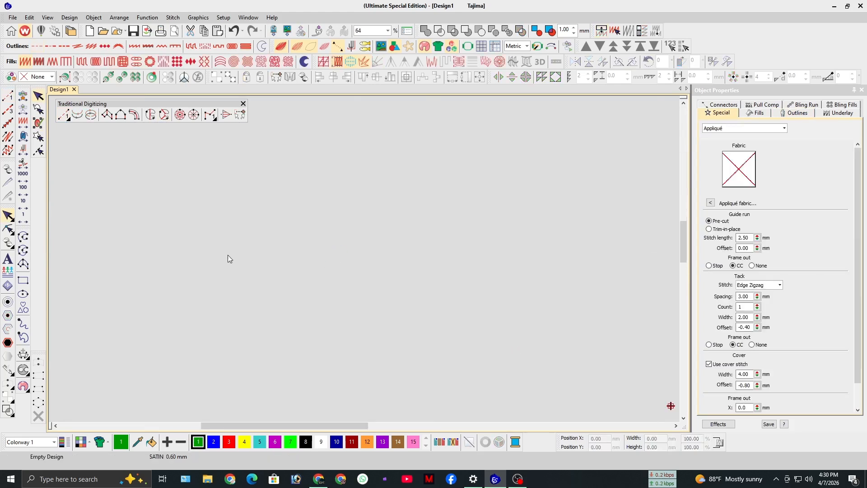
Step: Digitize a straight, constrained horizontal Run line about 85 mm long
click(8, 96)
click(148, 172)
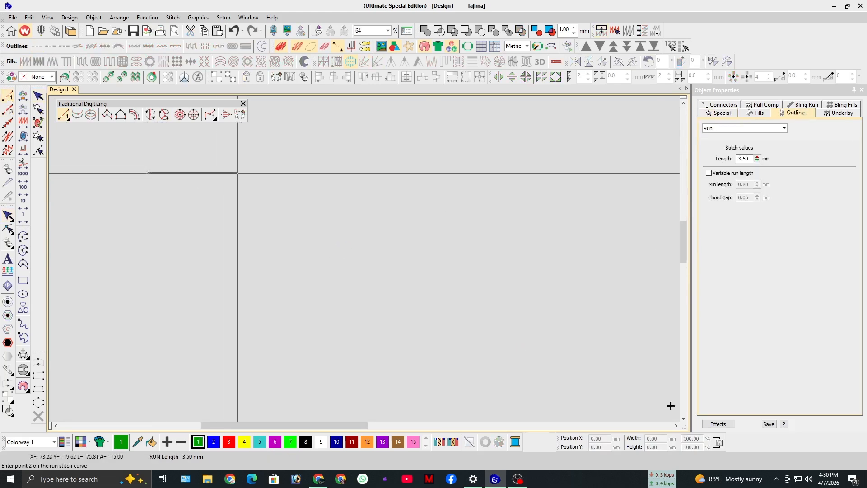
ctrl+click(246, 169)
key(Return)
scroll(268, 222, up, 2)
scroll(504, 254, up, 5)
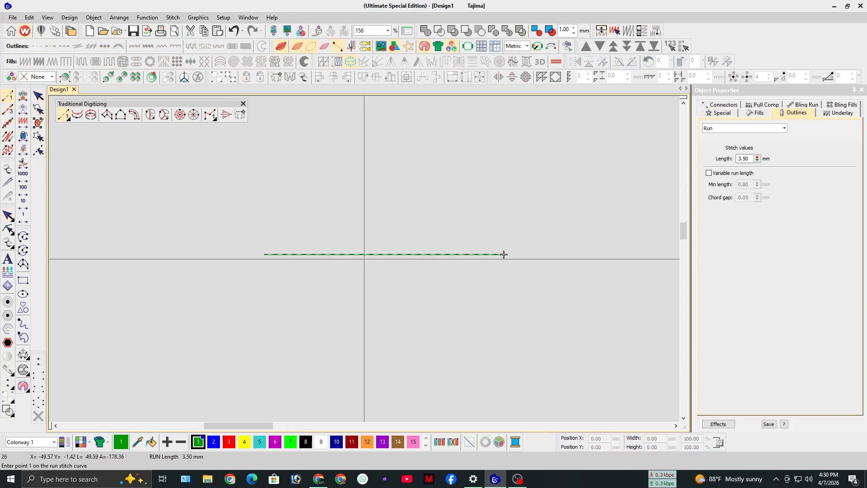
key(Escape)
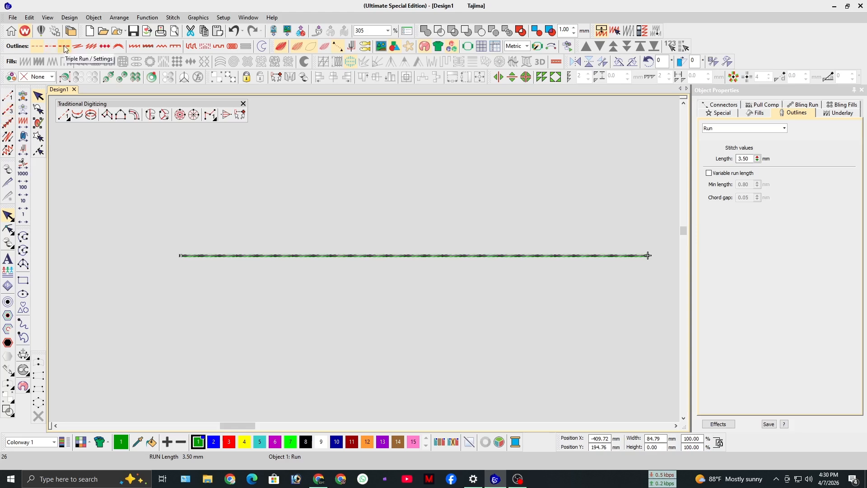
Step: Try the Triple Run outline stitch on the horizontal line
click(64, 46)
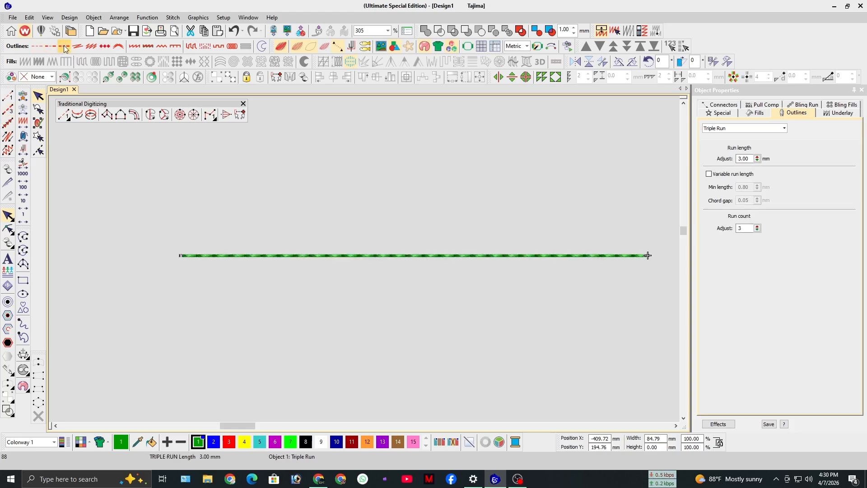
click(308, 220)
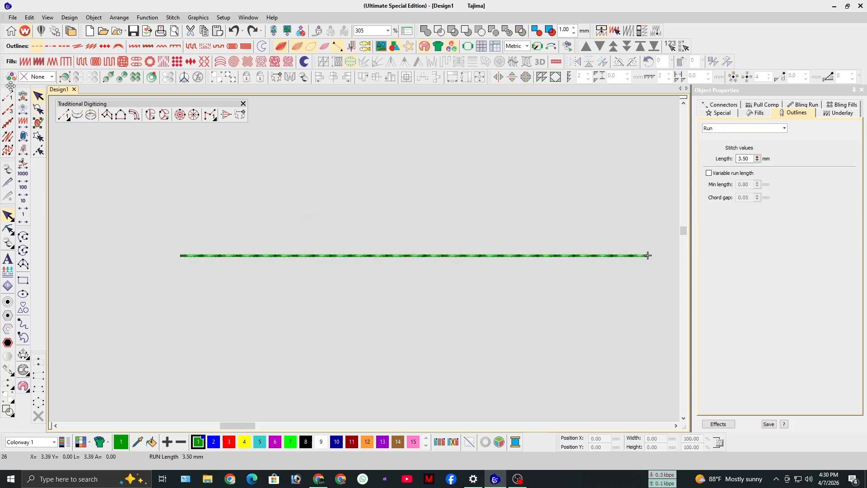
Step: Digitize a Triple Run line about 85 mm long just below and parallel to the Run line
click(8, 109)
click(180, 277)
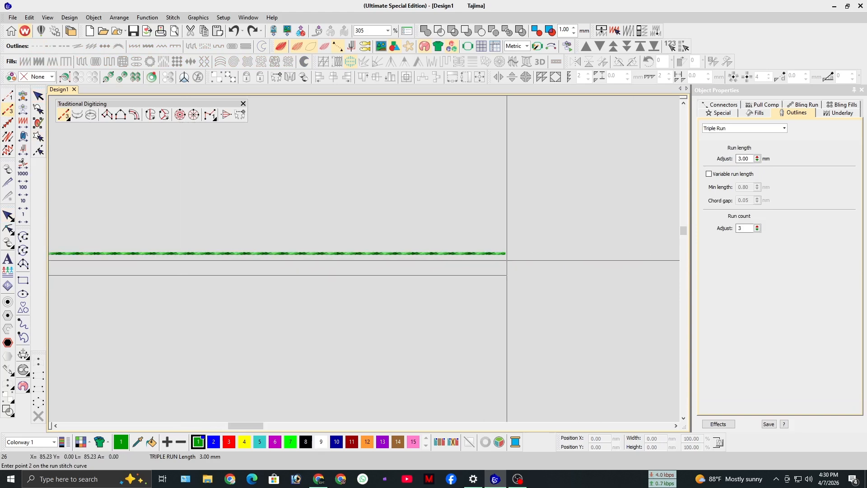
ctrl+click(504, 261)
key(Return)
Step: Compare the stitching of the two parallel lines and check the upper line's outline settings
scroll(318, 272, down, 1)
scroll(232, 244, up, 1)
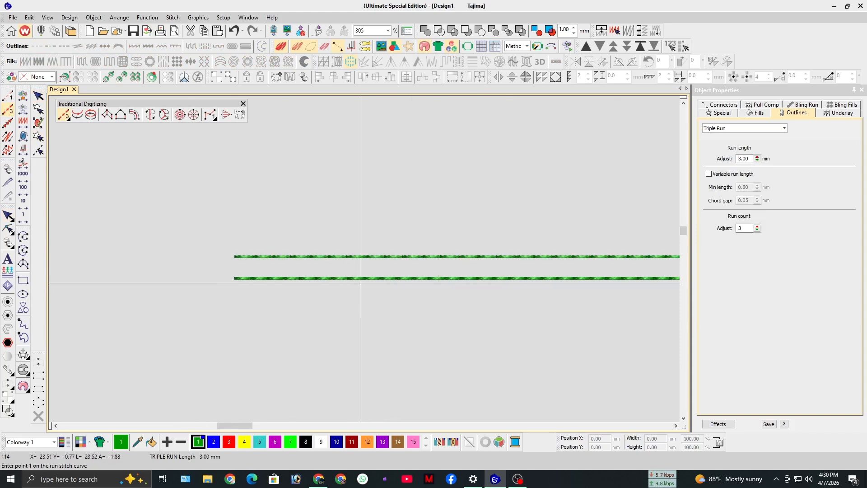
scroll(352, 298, up, 1)
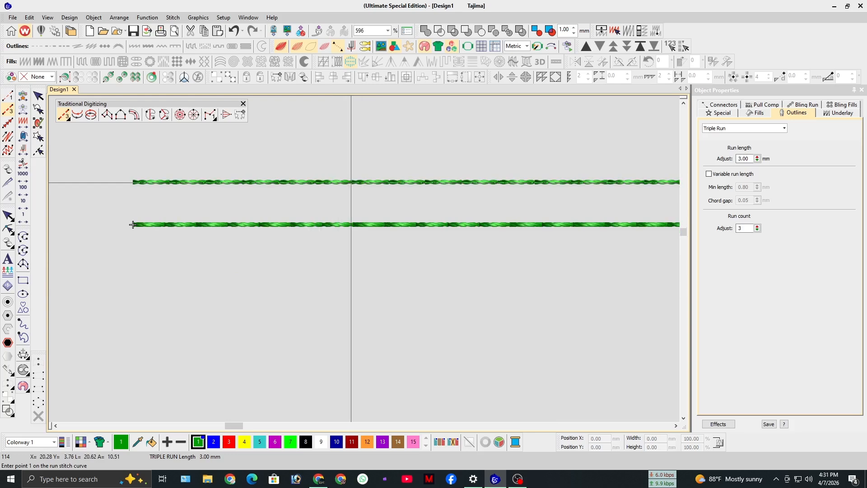
key(Escape)
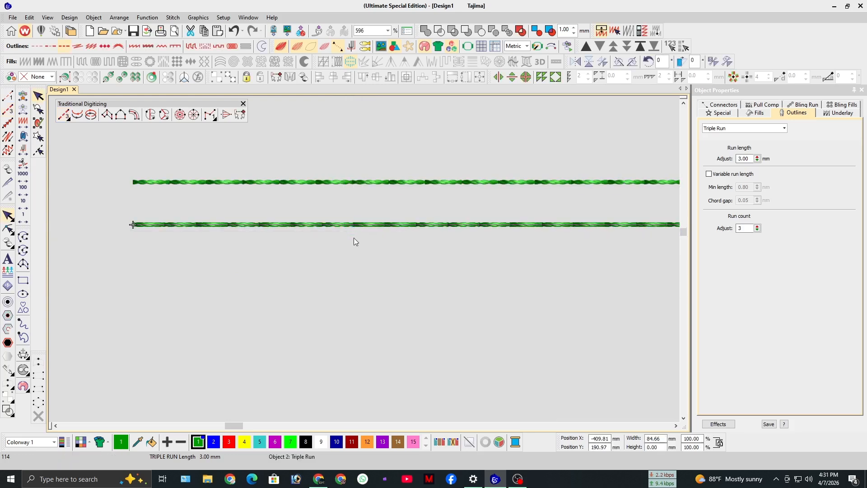
click(570, 183)
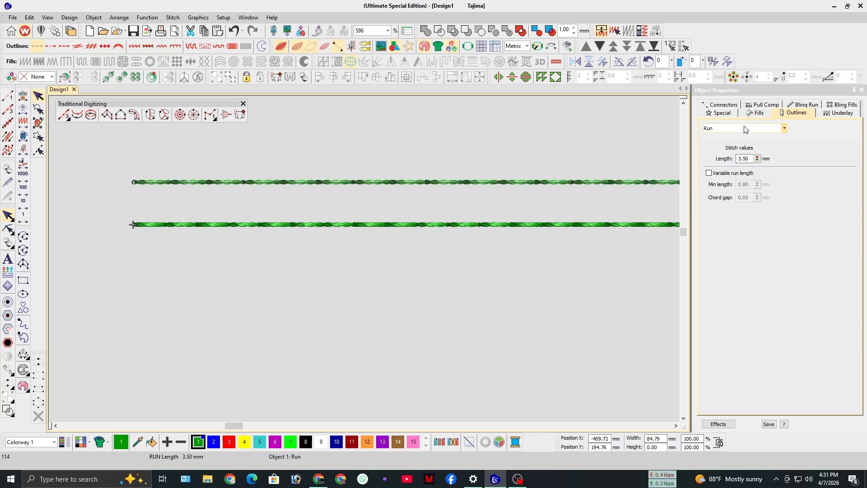
click(373, 267)
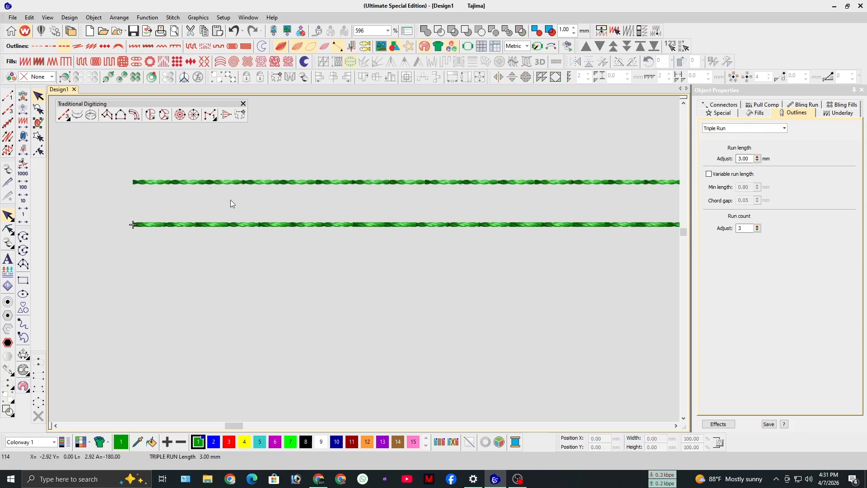
Step: Digitize a horizontal Motif Run line about 85 mm long with motif 001 below the Triple Run line
click(9, 122)
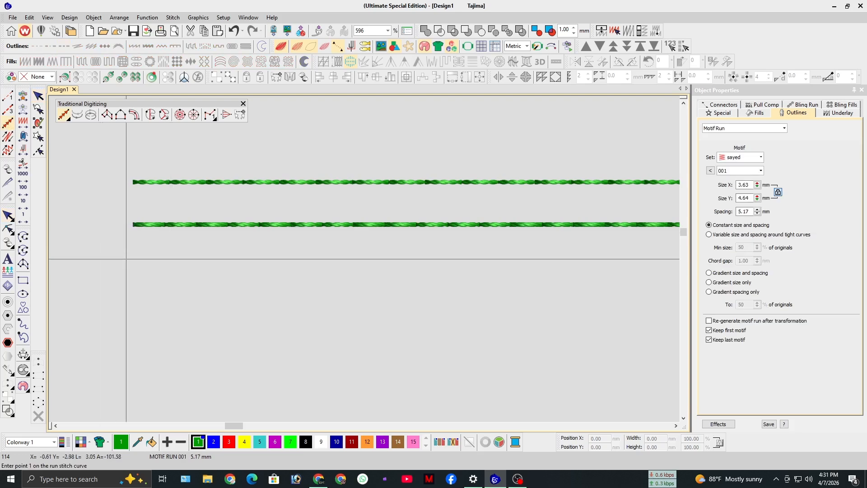
click(133, 280)
scroll(484, 248, down, 4)
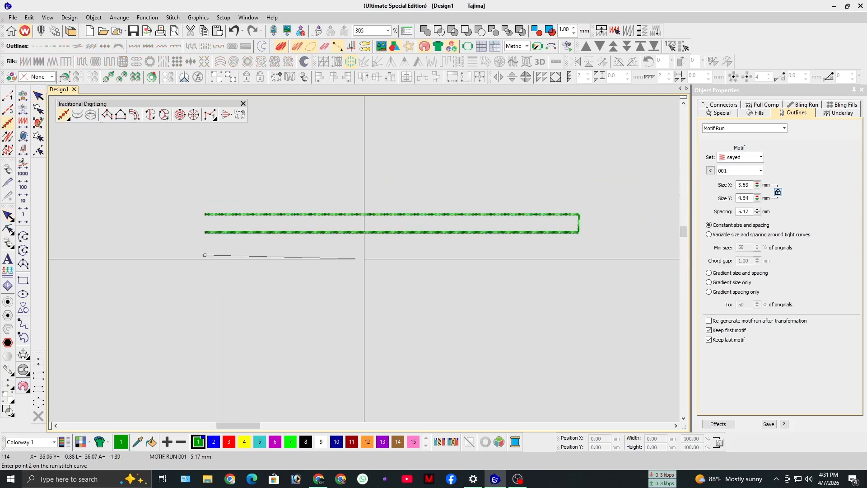
click(580, 257)
key(Return)
Step: Switch the realistic stitch view off and on again to examine the motif run's outlines and stitches
key(t)
scroll(211, 268, up, 3)
key(Escape)
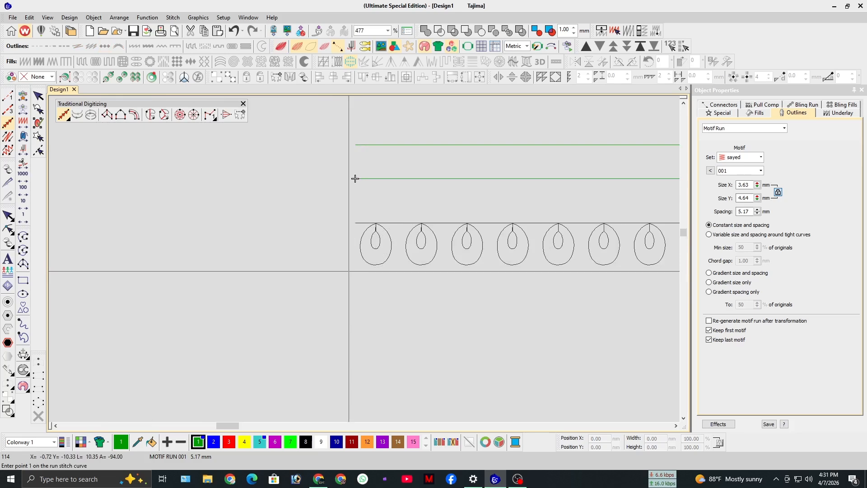
key(Escape)
scroll(389, 248, down, 1)
key(t)
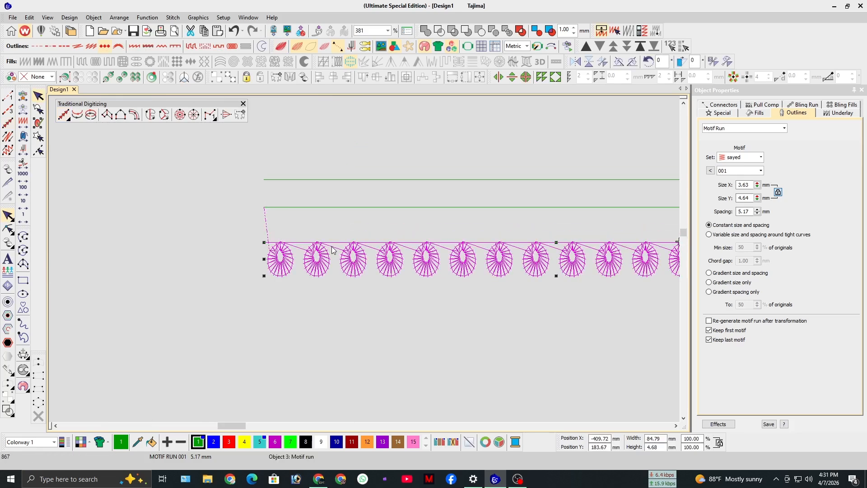
key(Escape)
scroll(380, 255, up, 2)
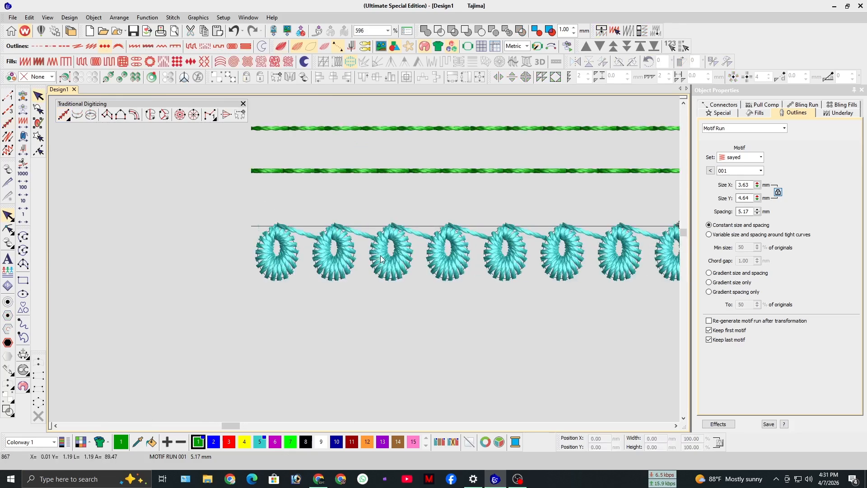
Step: Set the Motif Run's motif set to Blackwork
click(760, 157)
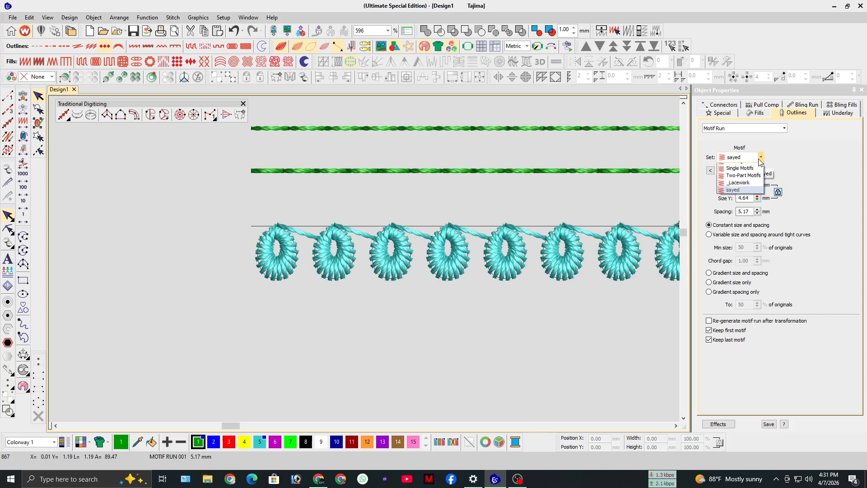
click(751, 168)
click(744, 174)
scroll(743, 177, up, 2)
click(729, 190)
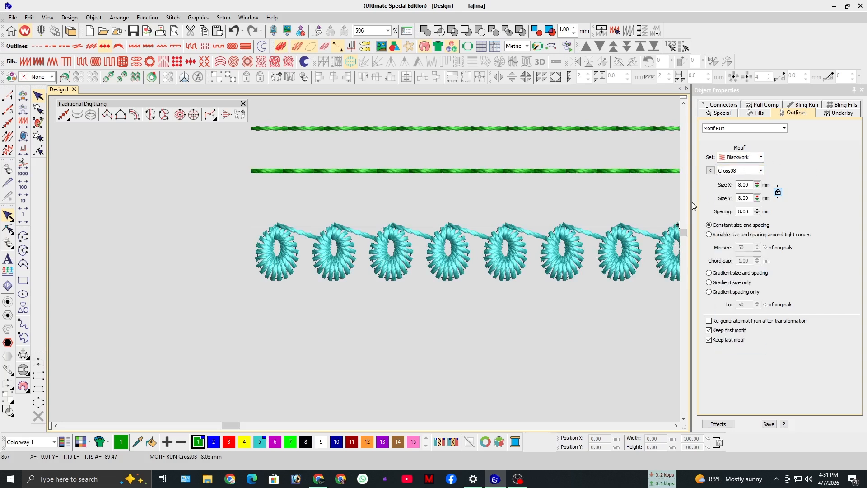
Step: Apply the Blackwork motif set to the already digitized Motif Run line below the two straight lines
click(585, 235)
click(760, 157)
click(745, 166)
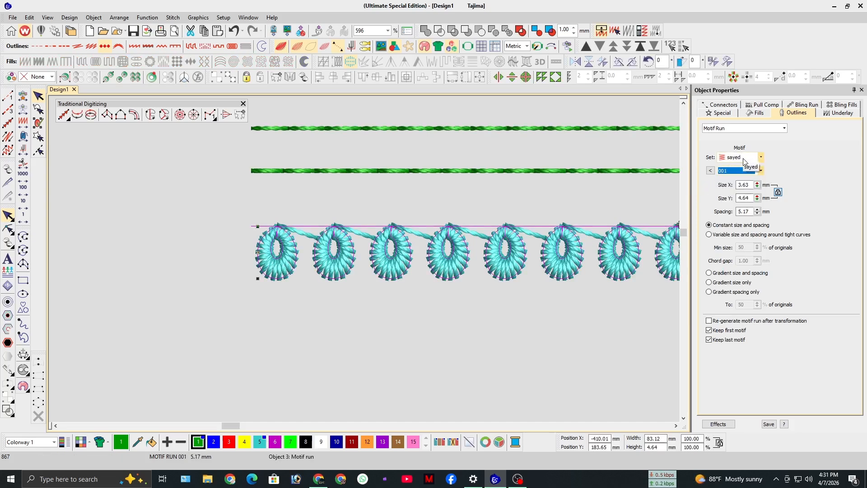
click(745, 158)
click(735, 166)
scroll(362, 260, down, 3)
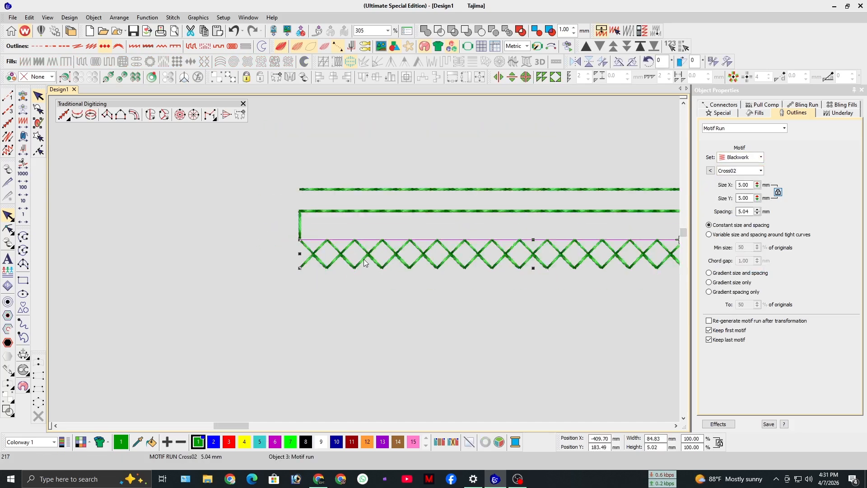
scroll(365, 263, down, 3)
click(232, 278)
scroll(364, 258, up, 5)
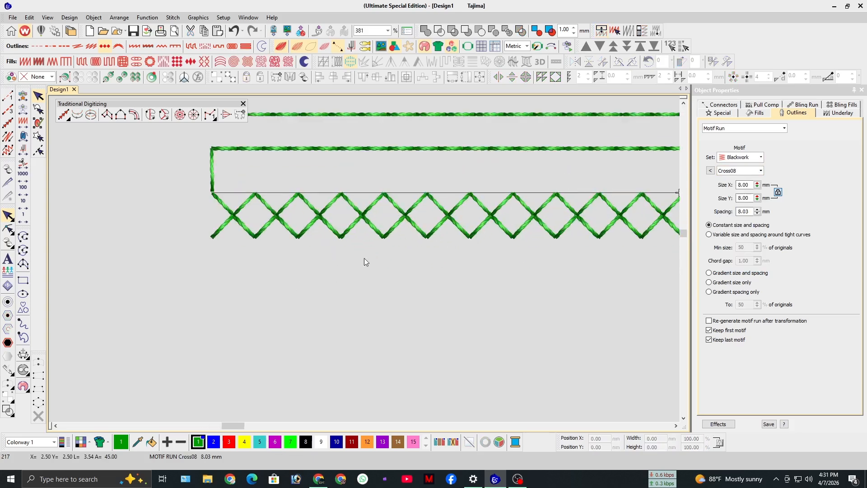
Step: Change the Motif Run line to motif b302 from the Cross set and examine the pattern along its length
click(452, 222)
click(760, 158)
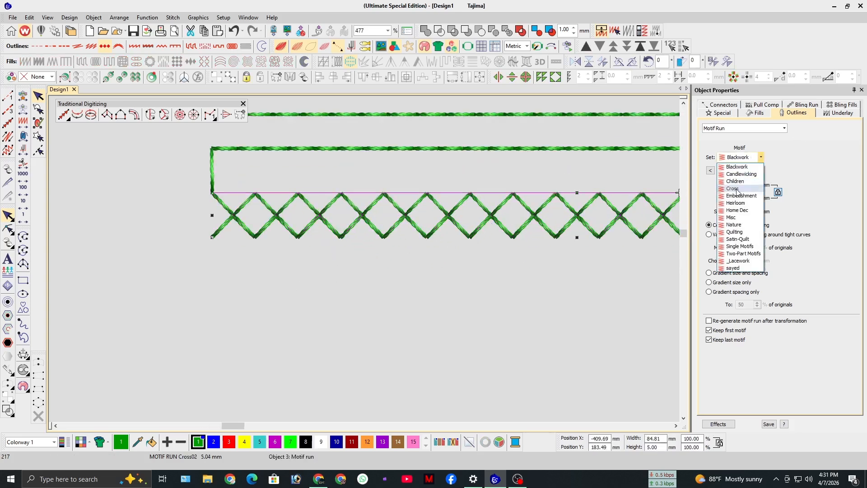
click(734, 188)
click(760, 171)
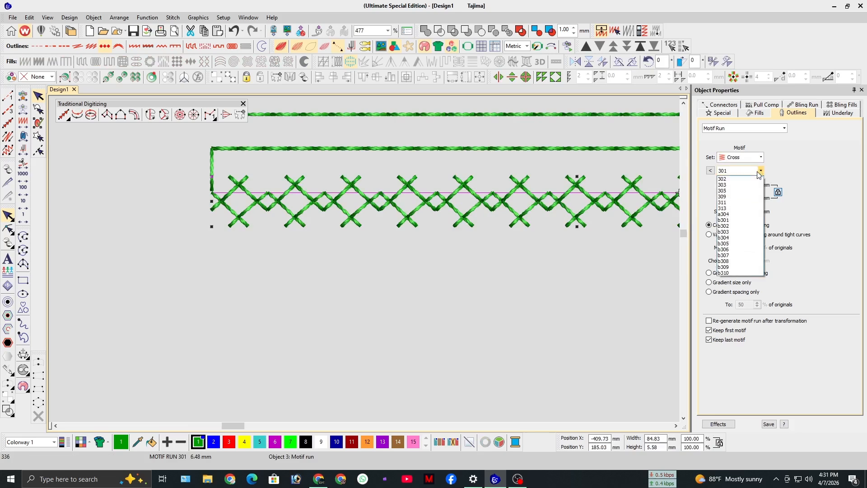
click(726, 226)
click(590, 254)
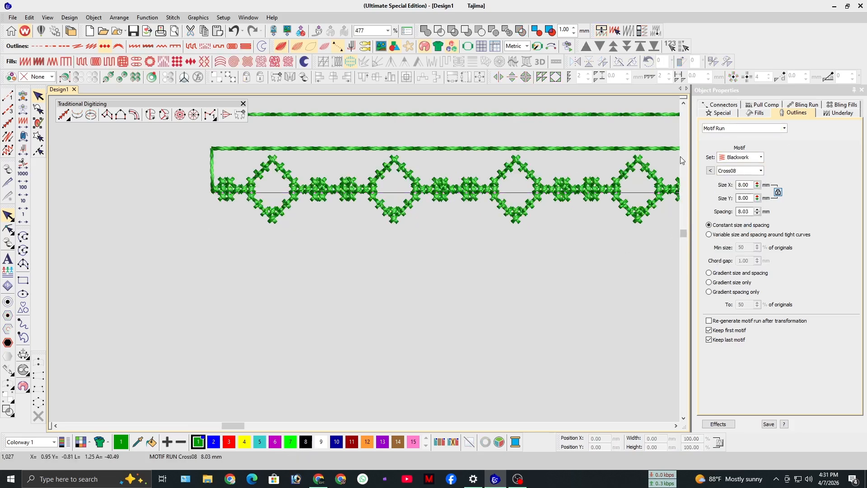
scroll(570, 219, down, 3)
scroll(365, 262, up, 3)
scroll(366, 262, down, 1)
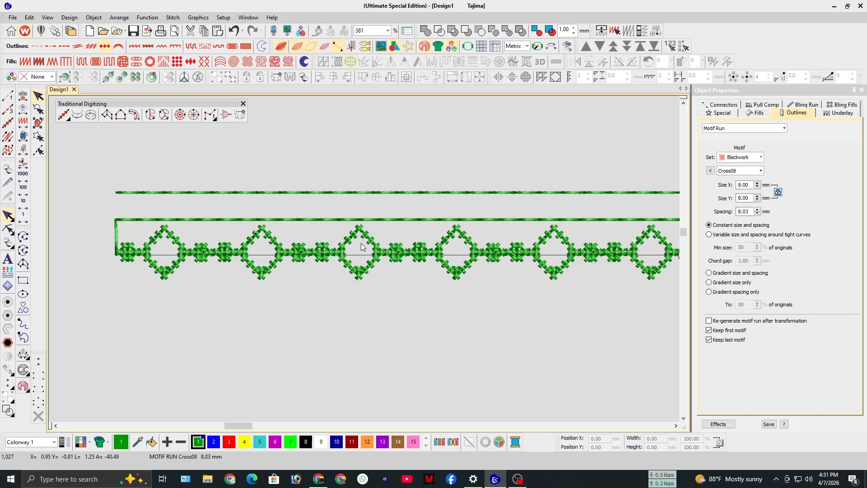
scroll(362, 243, down, 1)
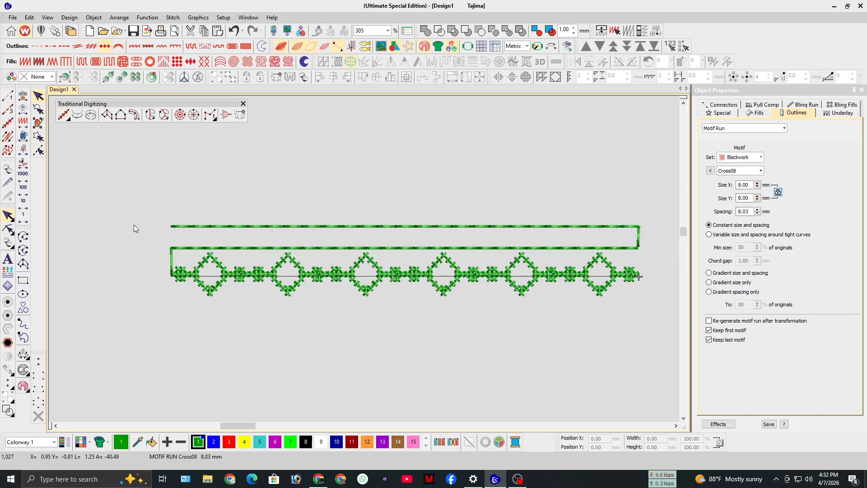
Step: Delete the Motif Run line and digitize a horizontal Backstitch line in its place, matching the extent of the lines above
click(181, 270)
key(Delete)
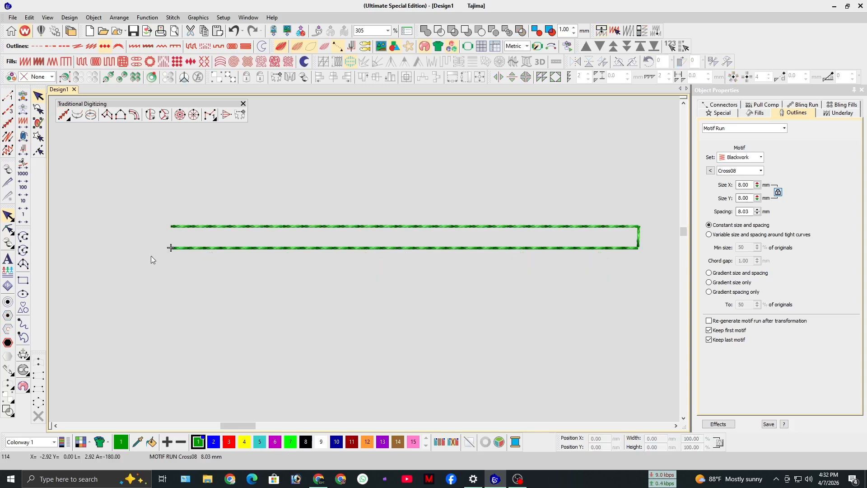
click(7, 136)
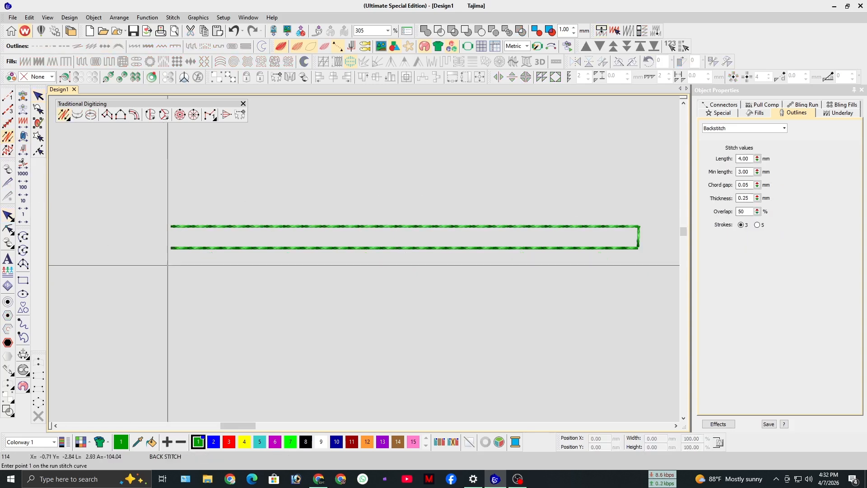
click(169, 280)
click(634, 281)
click(170, 248)
key(Return)
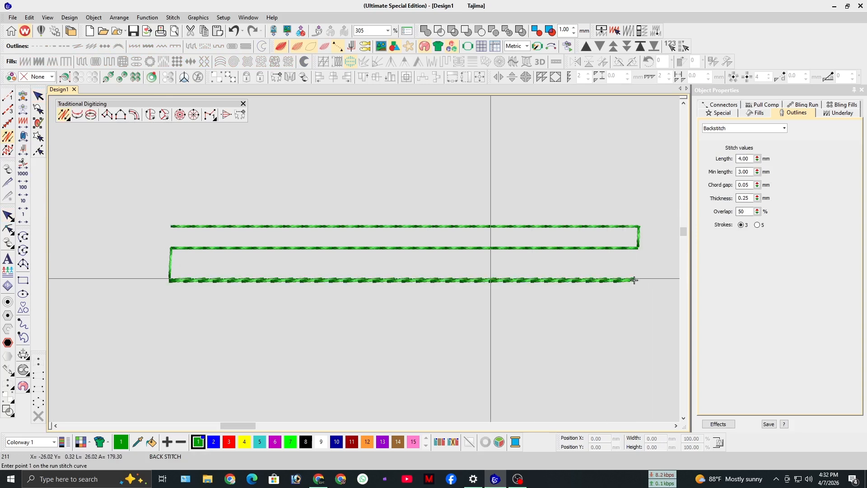
key(Escape)
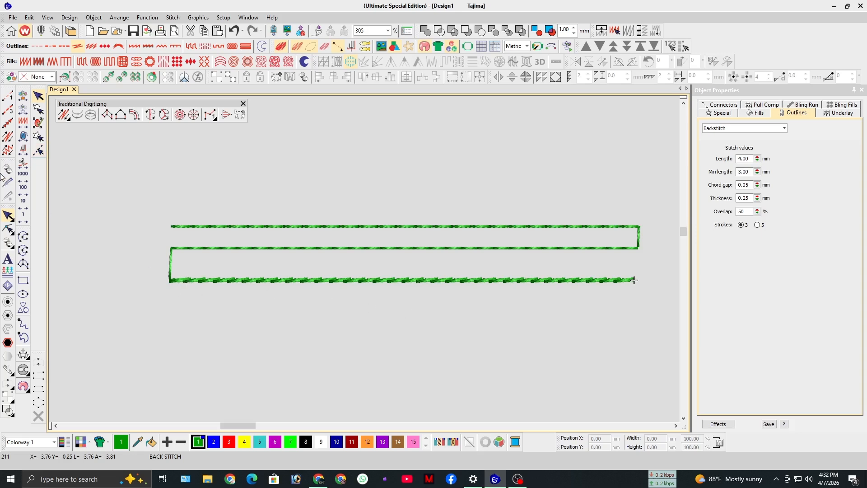
Step: Digitize a horizontal Stemstitch line about 84 mm long below the Backstitch line
click(7, 149)
click(170, 308)
click(633, 307)
key(Return)
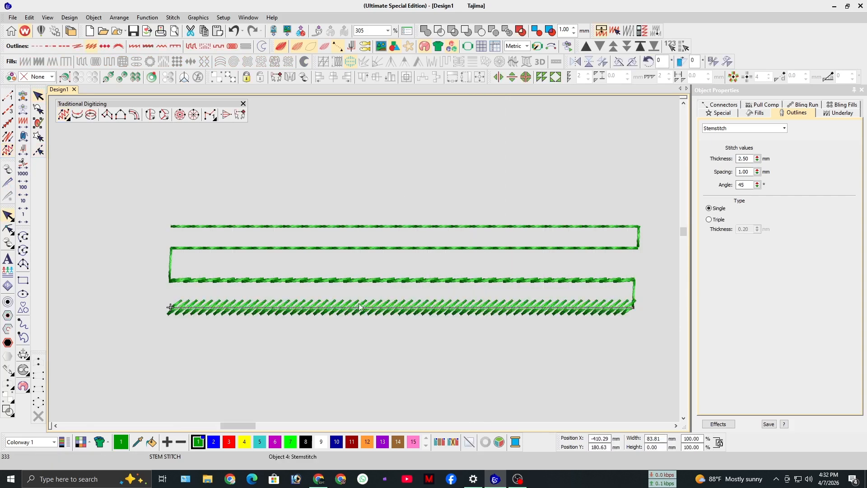
key(Escape)
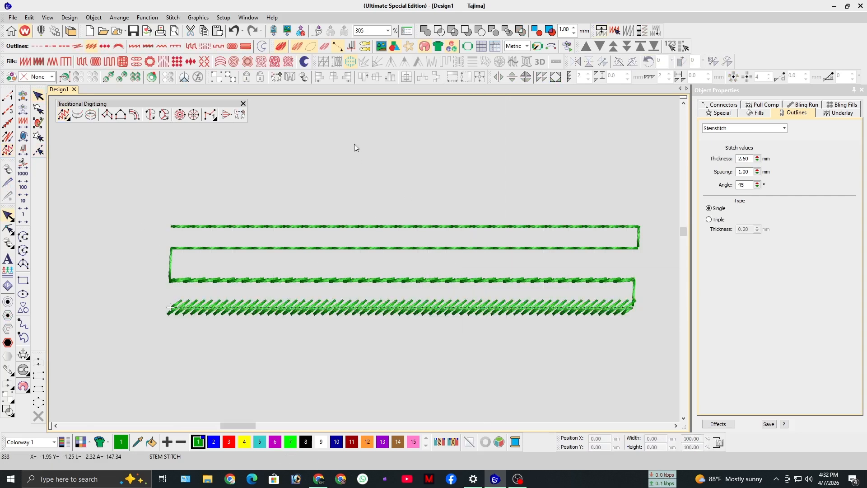
Step: Copy the uppermost Run line about 6 mm above the original and convert the copy to Stemstitch
click(330, 227)
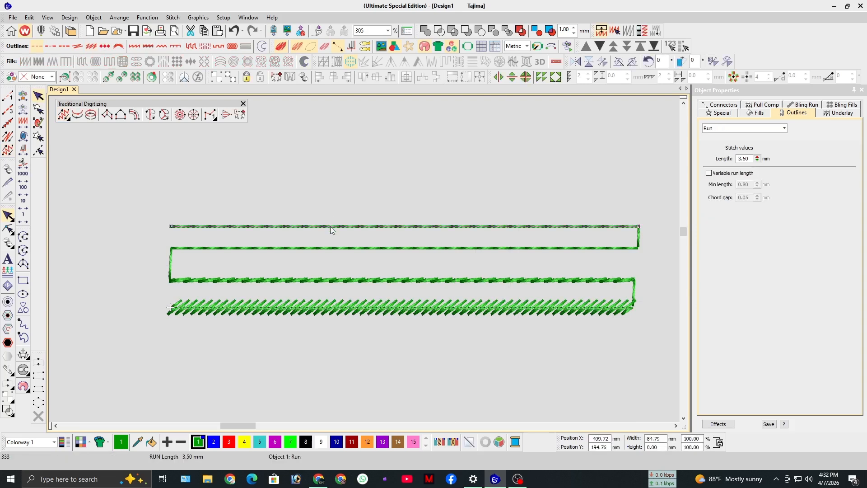
drag(330, 227, 332, 194)
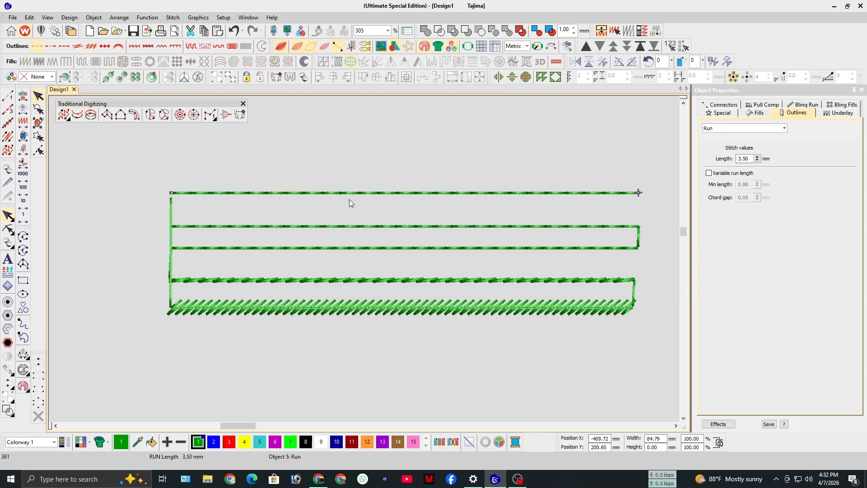
click(292, 159)
click(310, 193)
click(90, 47)
click(238, 175)
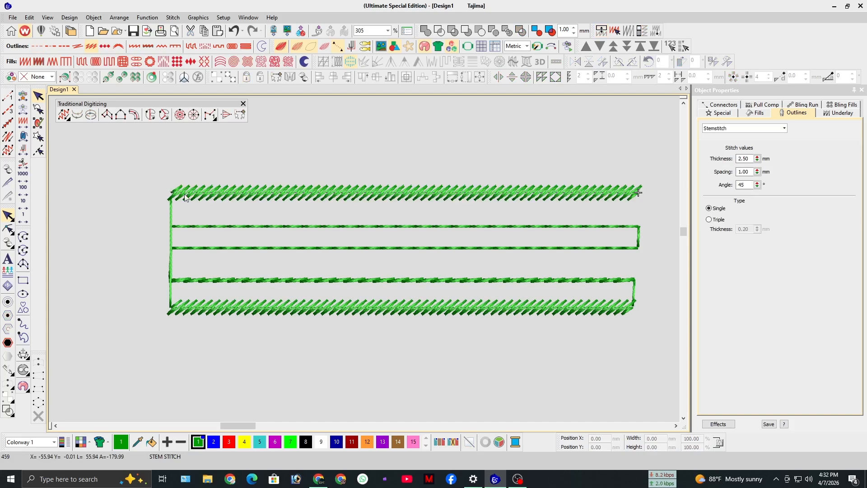
Step: Delete all the digitized outline lines from the design
scroll(184, 190, down, 3)
scroll(388, 269, up, 2)
key(ctrl+a)
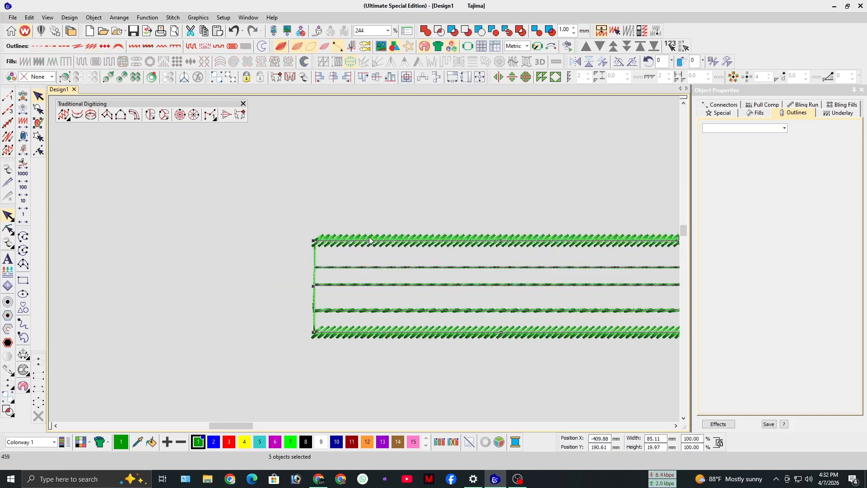
key(Delete)
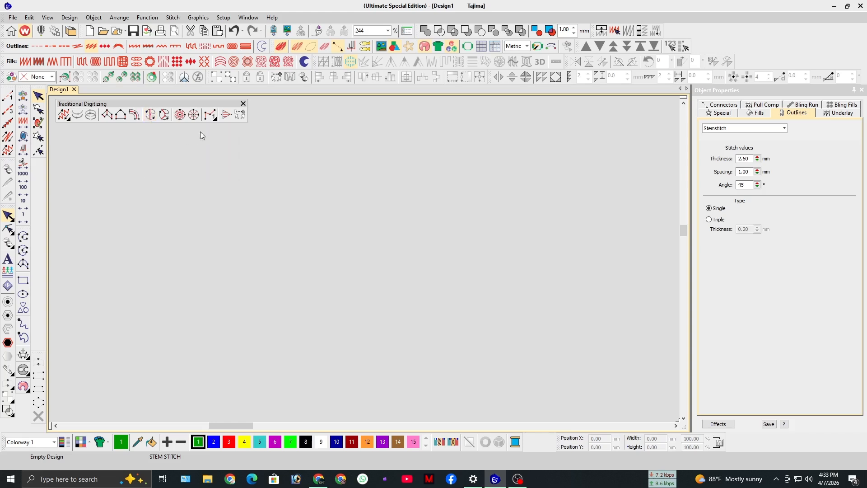
Step: Digitize a round Star object about 7 mm in diameter
click(179, 114)
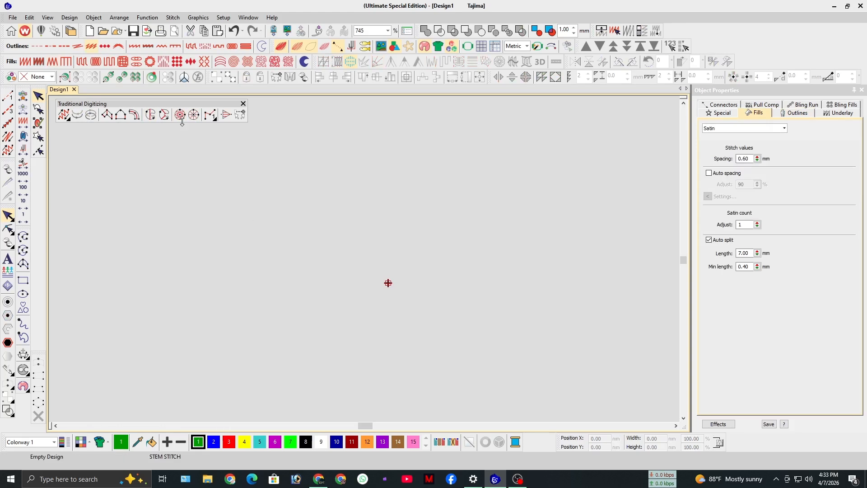
click(179, 118)
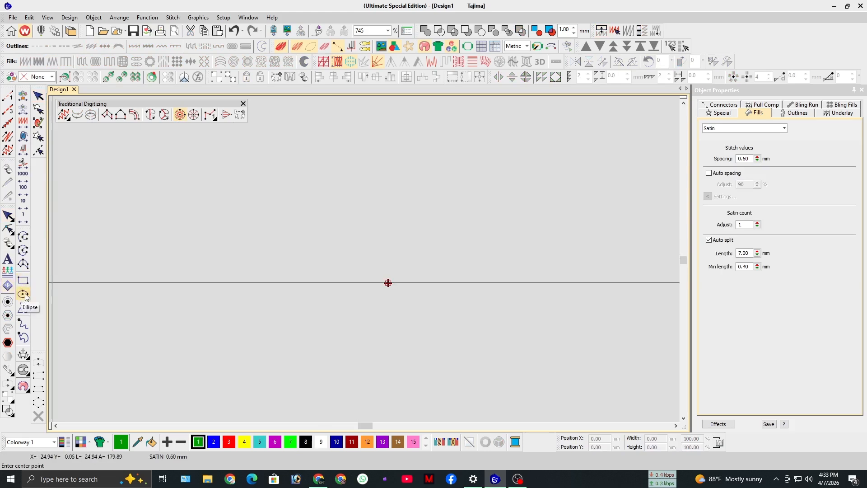
click(324, 262)
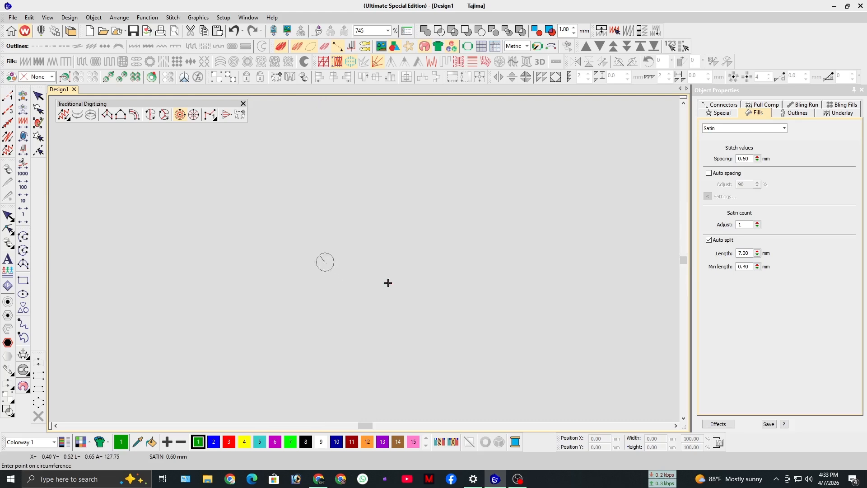
click(325, 214)
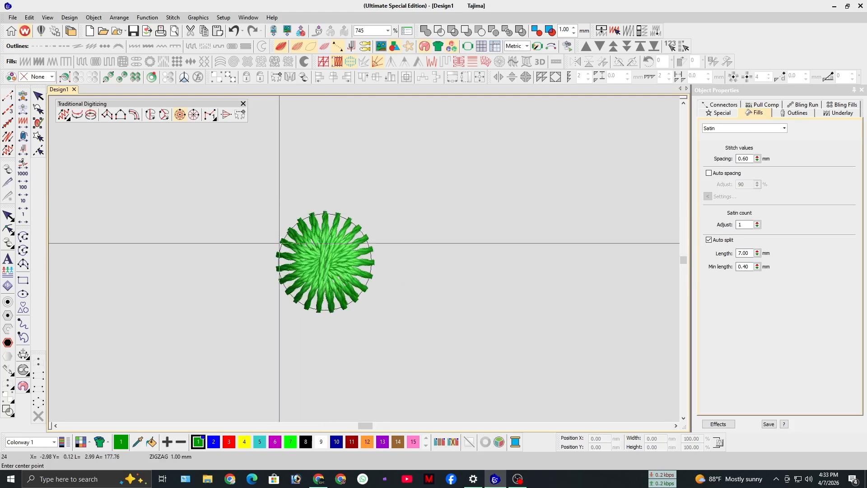
key(Escape)
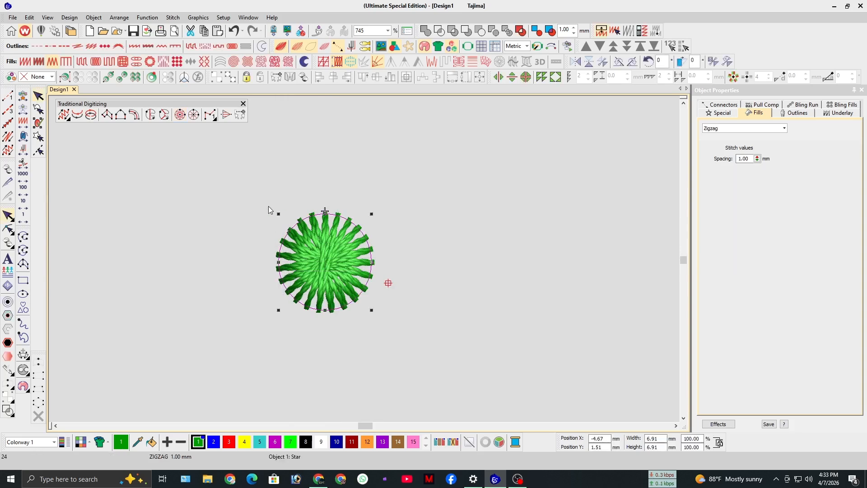
click(286, 174)
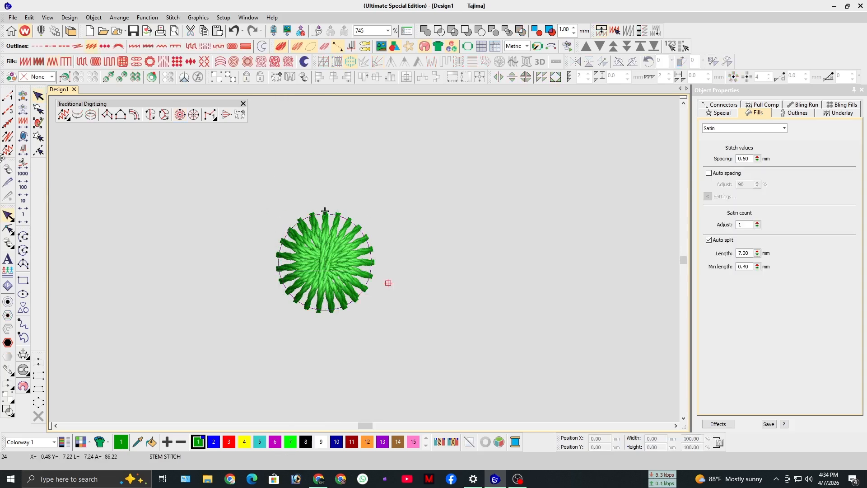
Step: Digitize a second, smaller Star object about 4 mm in diameter above and to the right of the first one
click(180, 115)
click(414, 201)
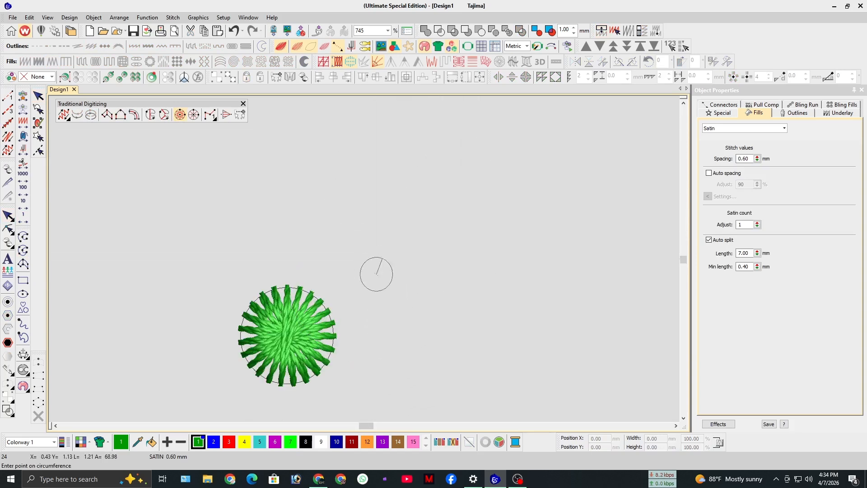
click(377, 246)
key(Escape)
scroll(365, 274, up, 4)
scroll(364, 260, down, 3)
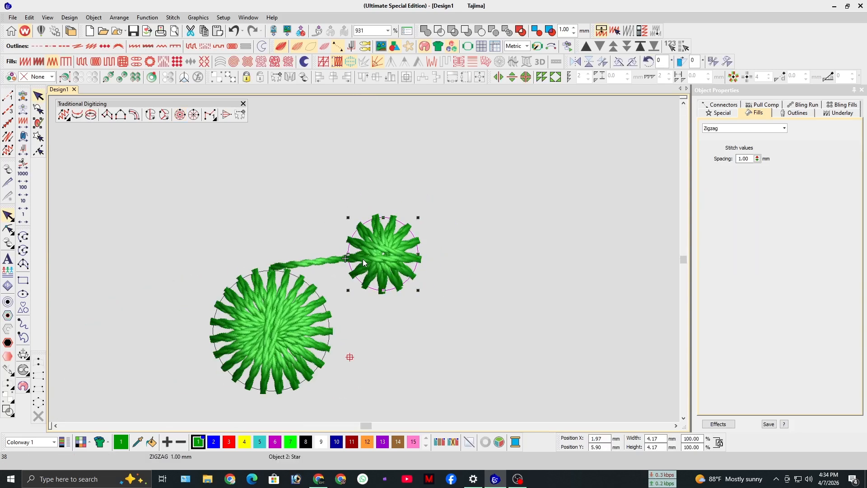
Step: Delete both Star objects from the design
key(Delete)
click(275, 306)
key(Delete)
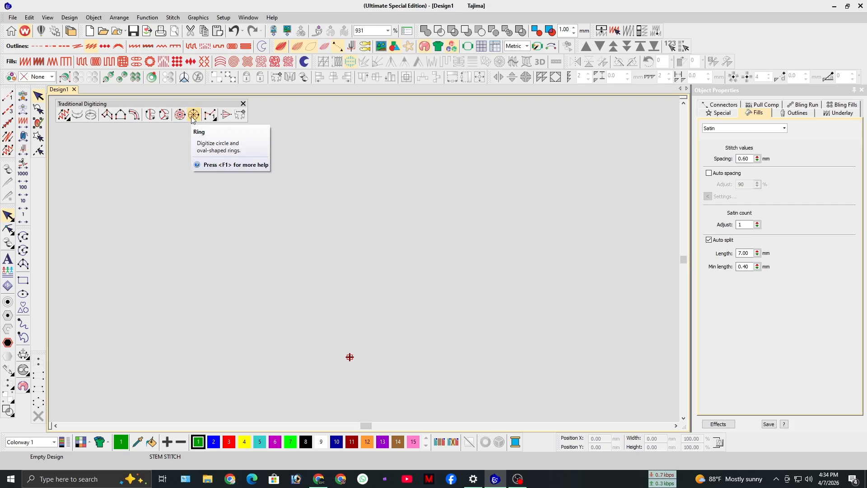
Step: Digitize a satin Ring with a slightly oval inner hole and a surrounding outer boundary, and delete it again
click(192, 116)
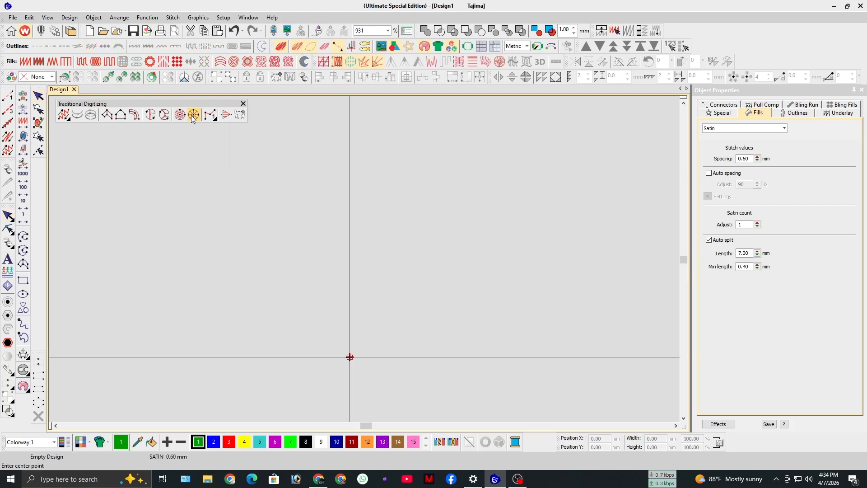
click(278, 271)
click(278, 247)
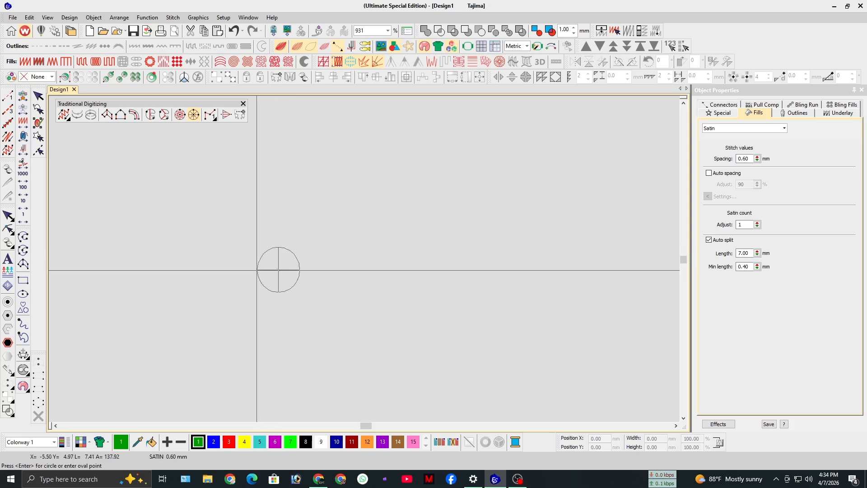
click(260, 275)
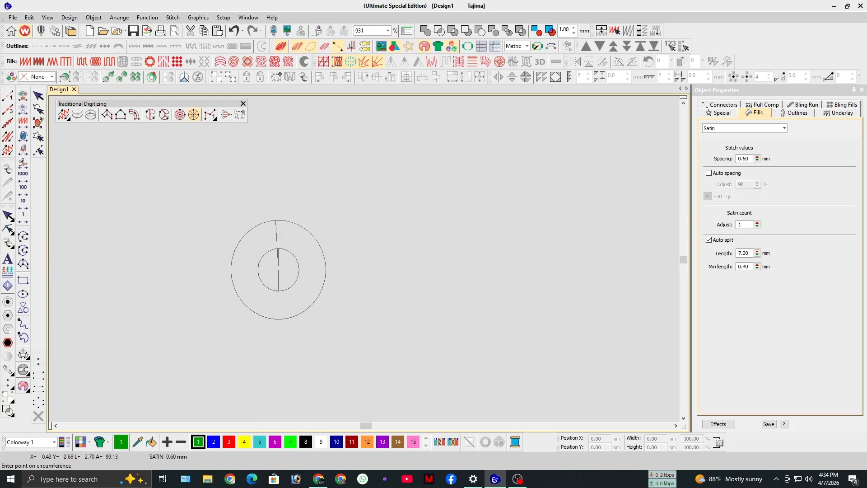
click(277, 220)
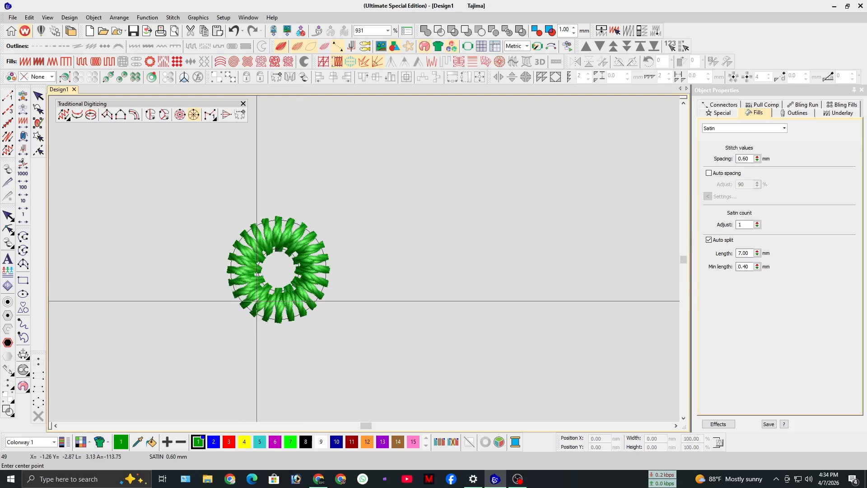
key(Escape)
key(Delete)
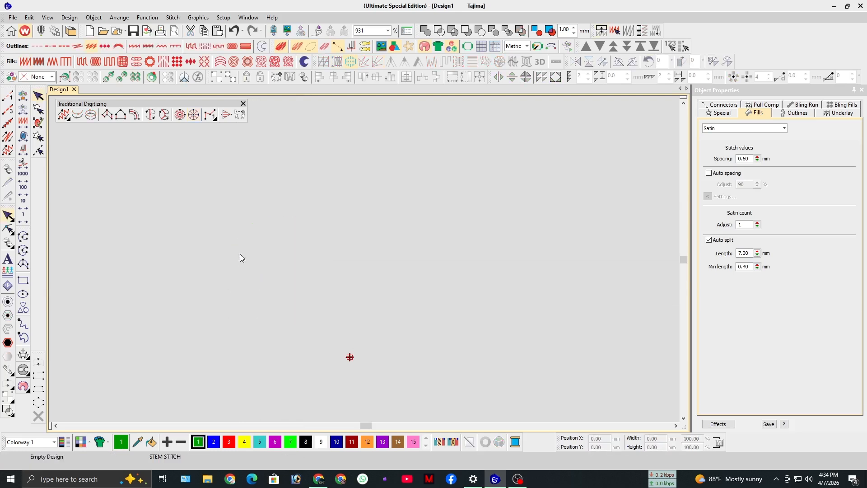
Step: Digitize a satin Ring about 6 mm in diameter with a round inner hole about 2.5 mm wide, and delete it again
click(192, 116)
scroll(371, 270, up, 2)
click(373, 273)
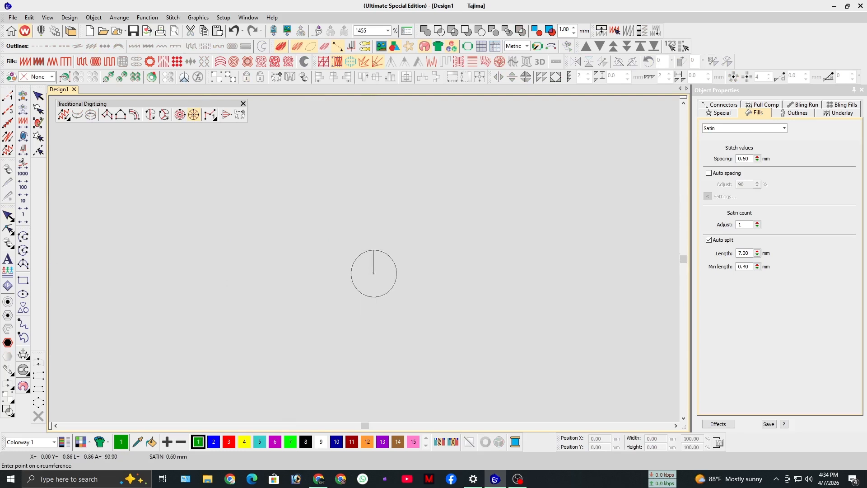
click(374, 239)
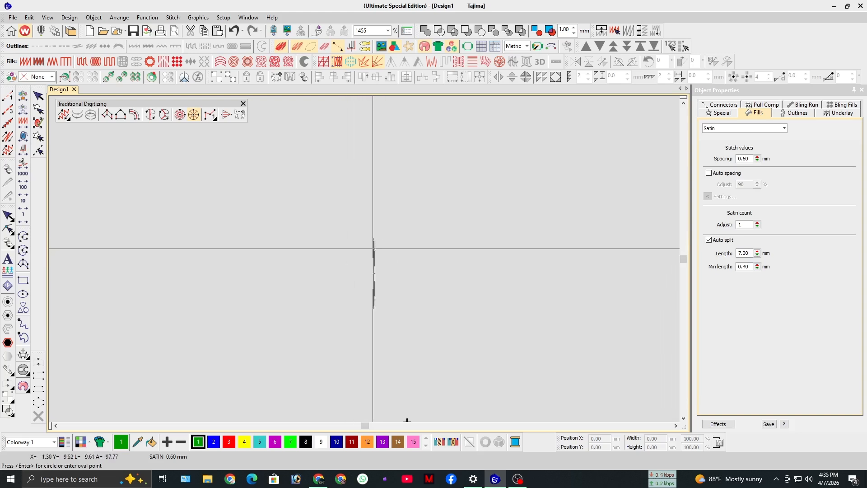
key(BackSpace)
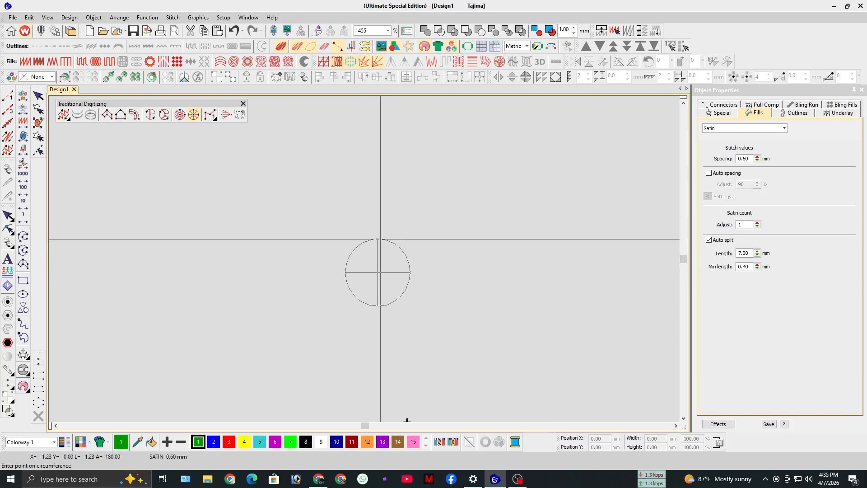
click(381, 239)
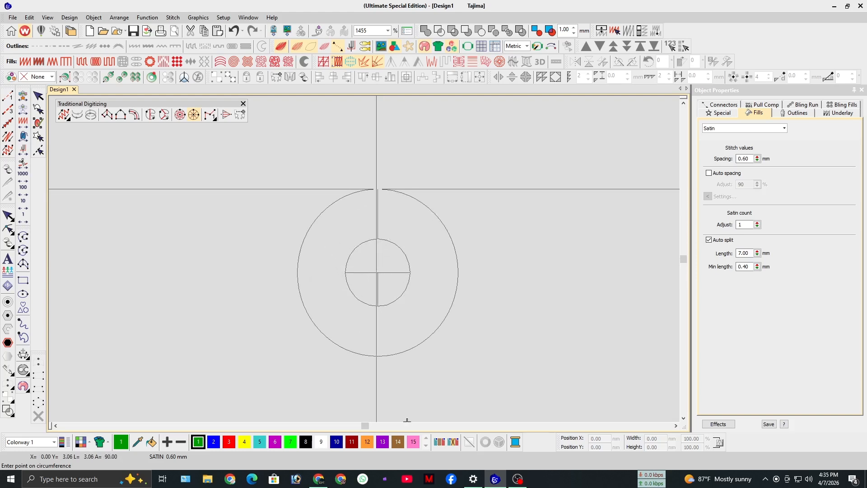
click(377, 189)
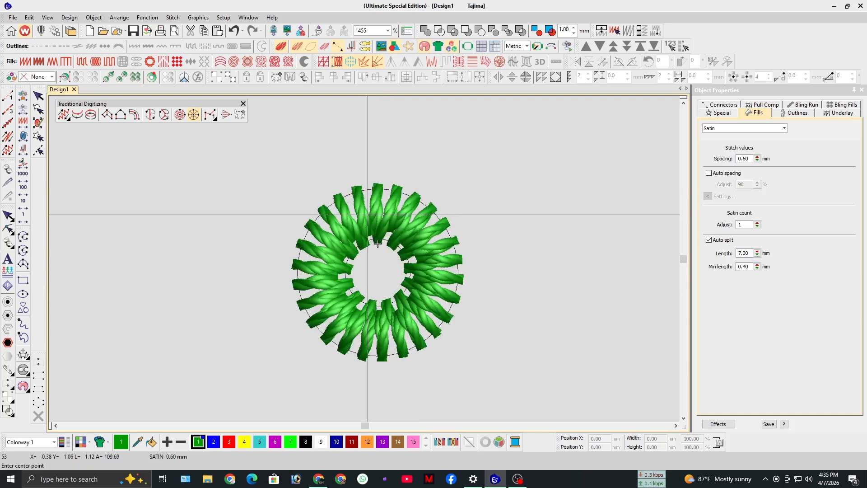
key(Escape)
key(Delete)
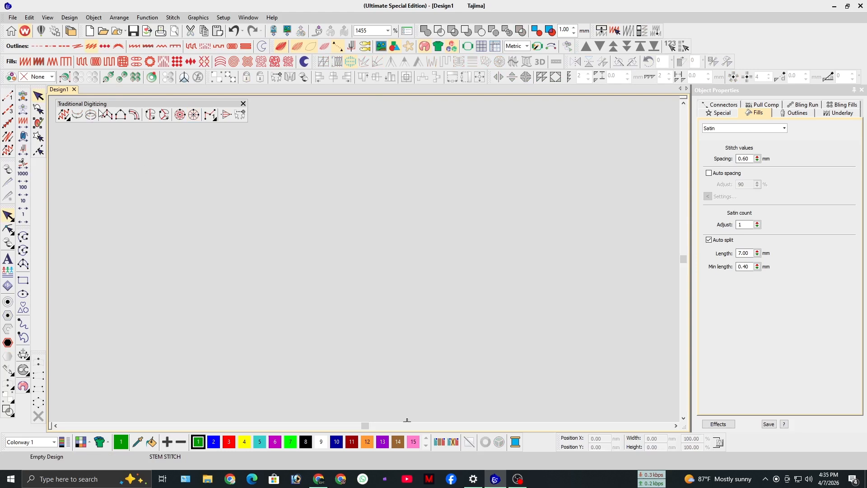
click(194, 116)
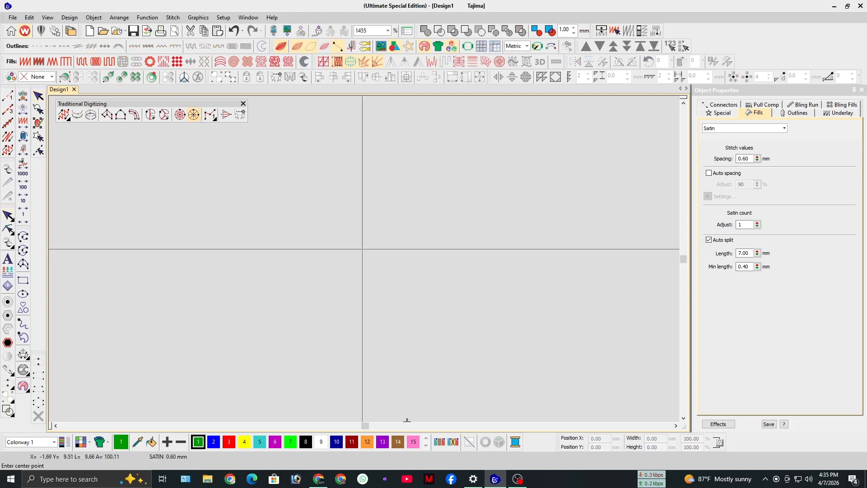
key(Escape)
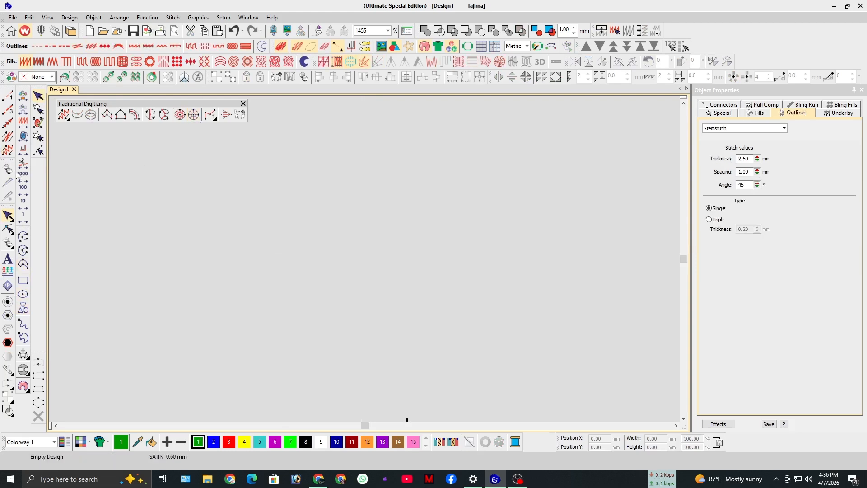
Step: Draw a circle about 3.8 mm in diameter with a Run outline and make an enlarged concentric copy about 7.3 mm in diameter
click(21, 296)
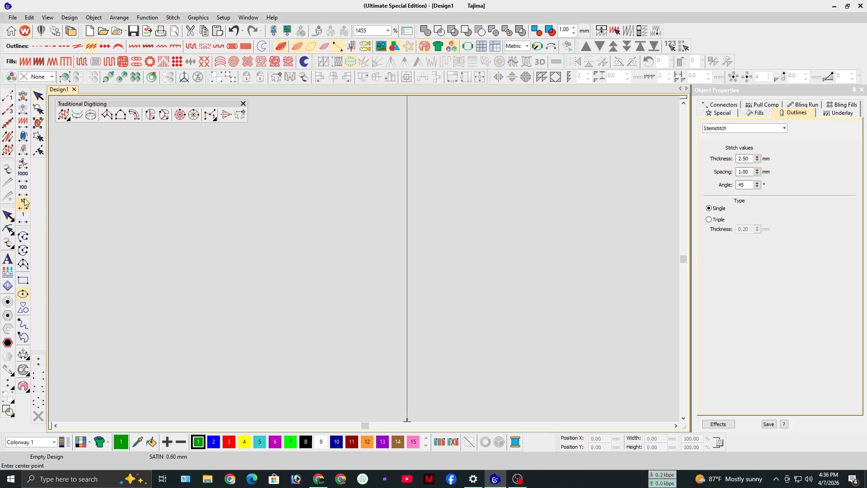
click(39, 46)
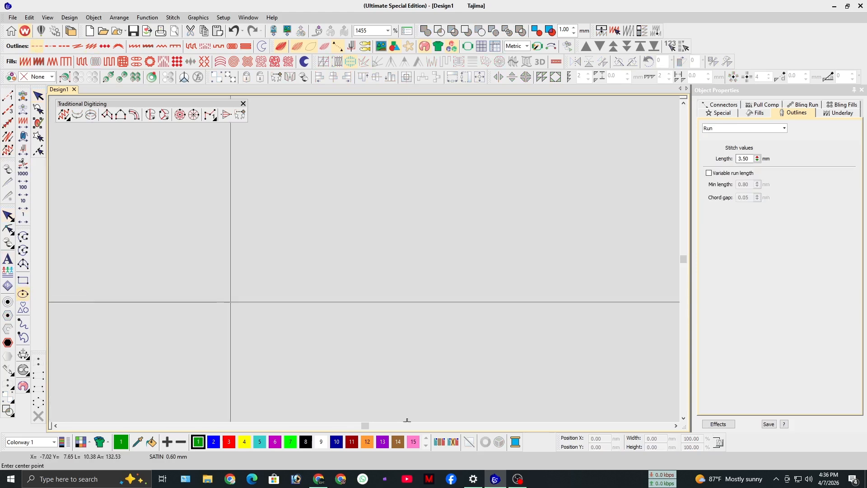
click(296, 309)
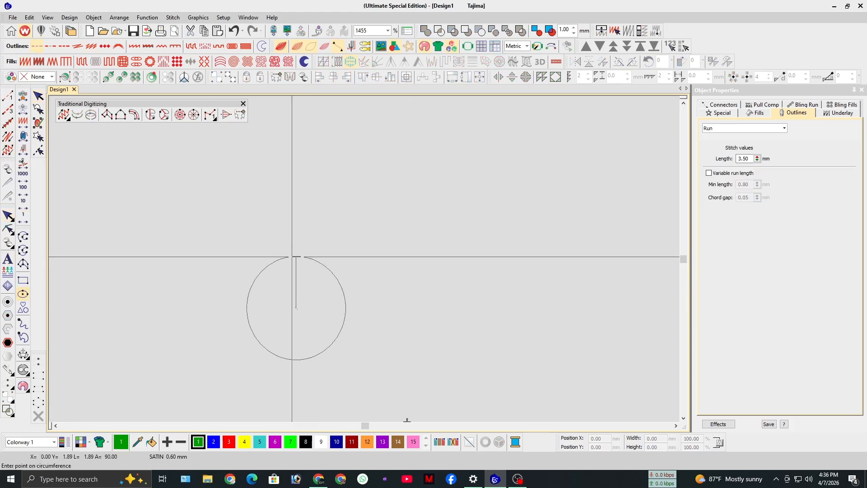
key(Return)
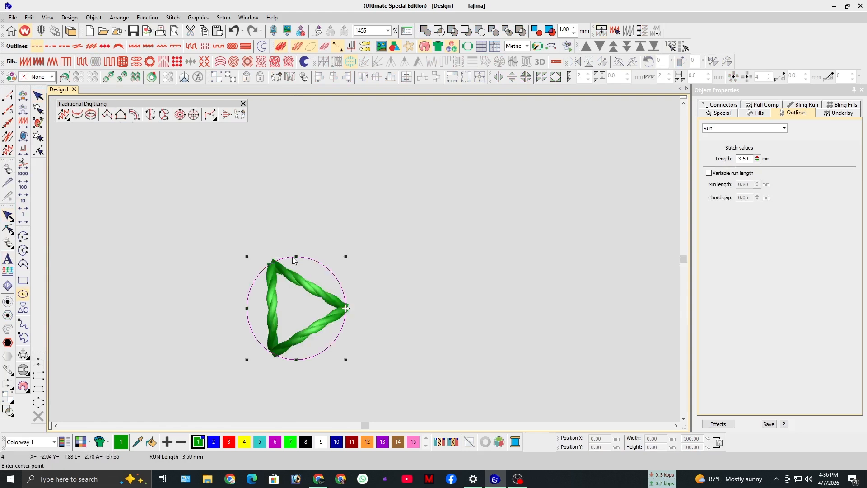
key(Escape)
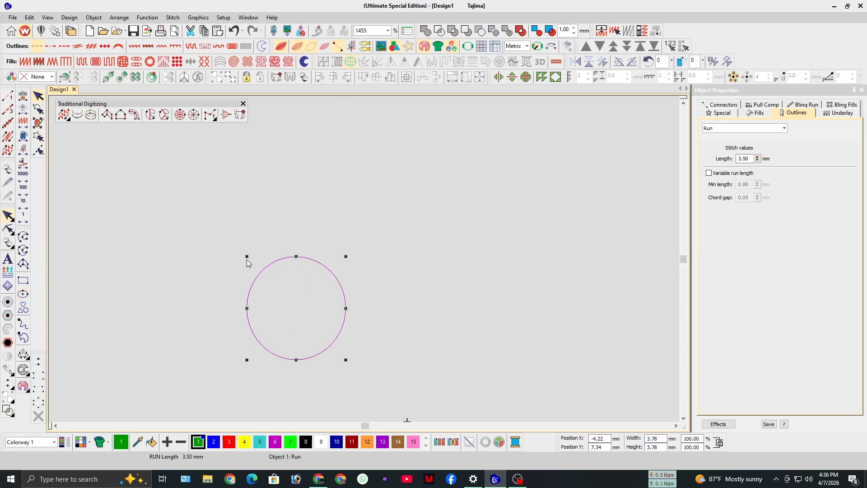
drag(246, 257, 200, 208)
click(381, 181)
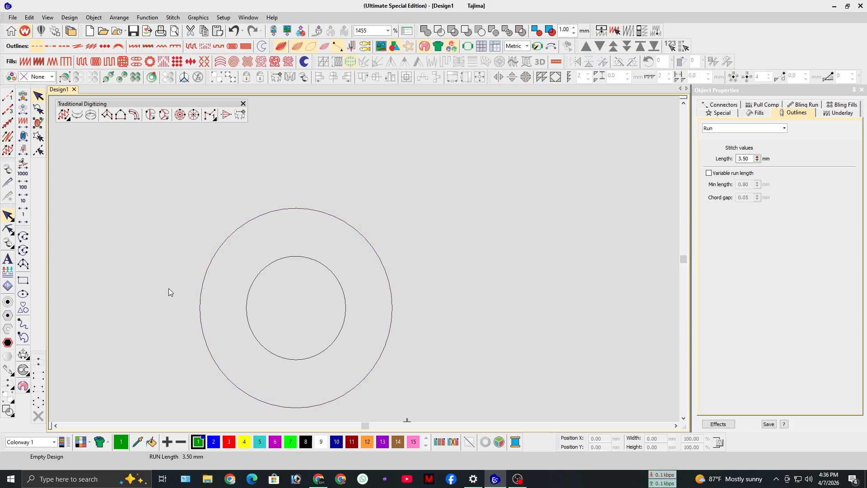
Step: Digitize a full satin Column A ring between the two guide circles, placing point pairs alternately on the inner and outer circle
click(113, 116)
scroll(247, 301, up, 1)
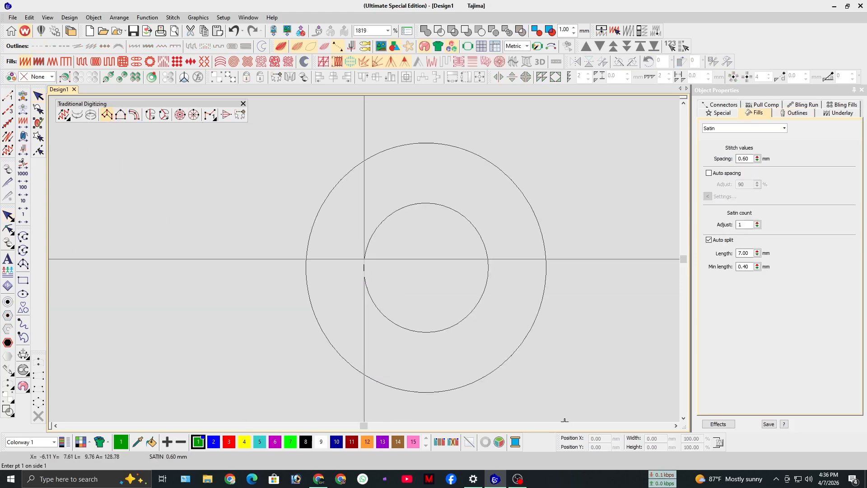
click(364, 261)
click(307, 260)
click(387, 218)
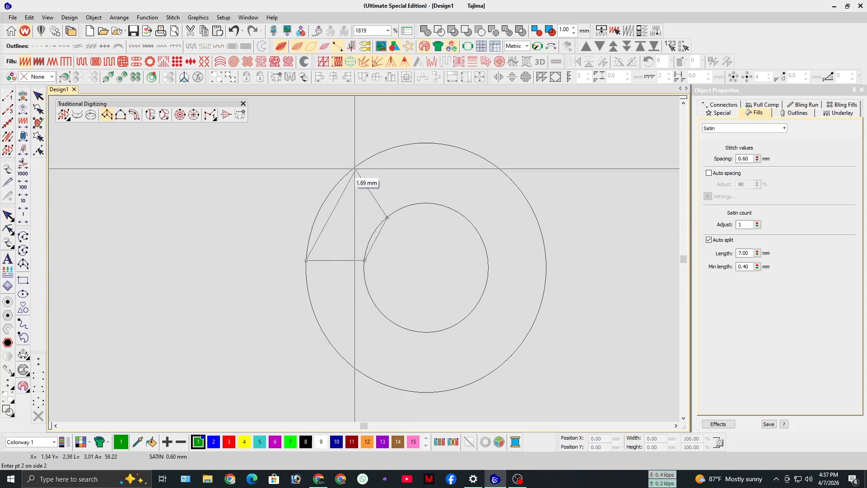
click(361, 165)
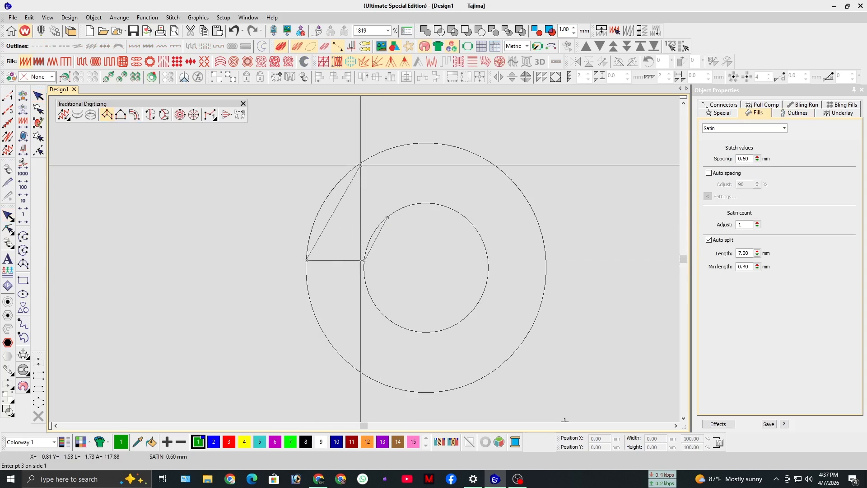
click(451, 209)
click(483, 159)
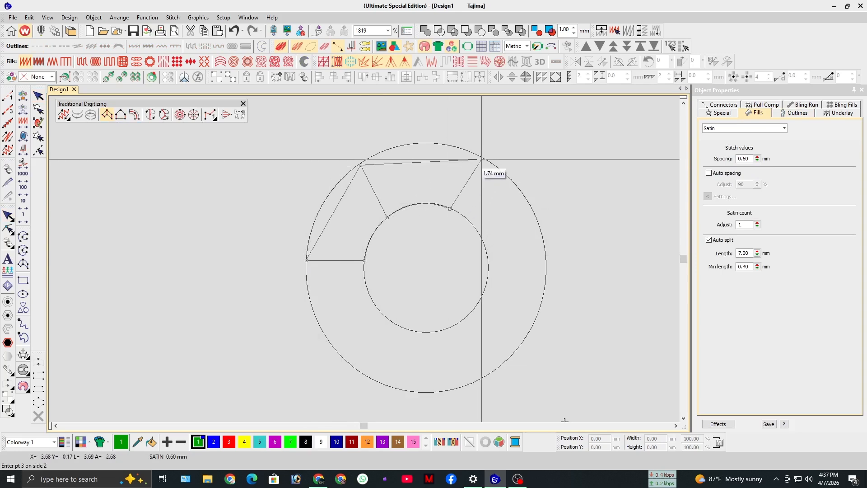
click(489, 277)
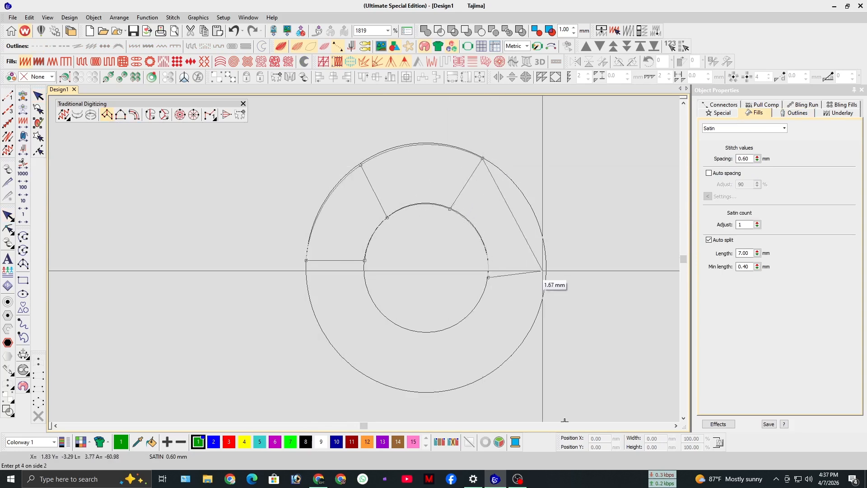
click(547, 273)
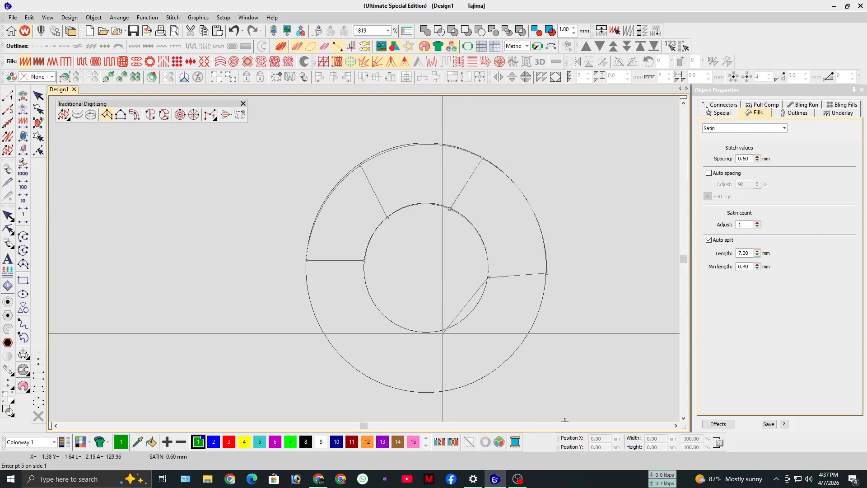
click(443, 329)
click(437, 392)
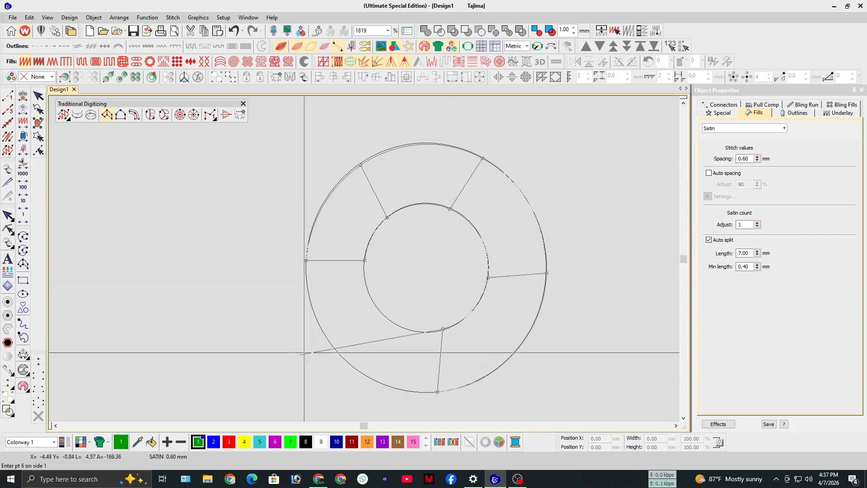
click(380, 310)
click(330, 343)
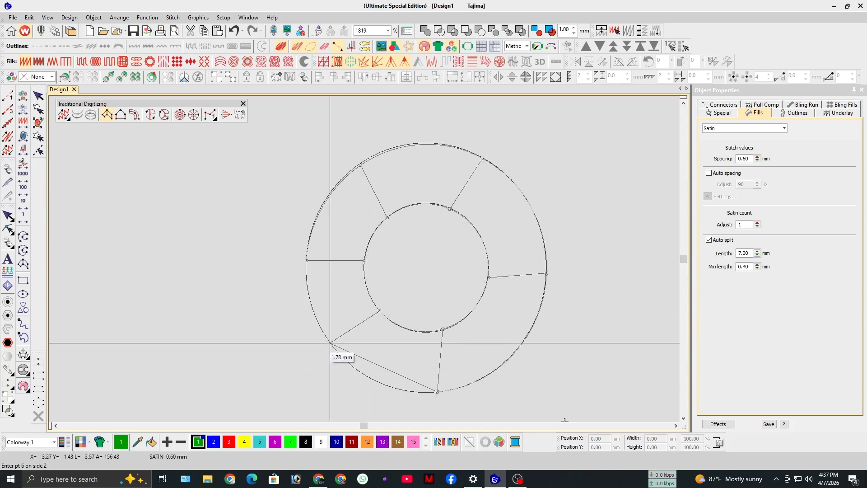
click(365, 260)
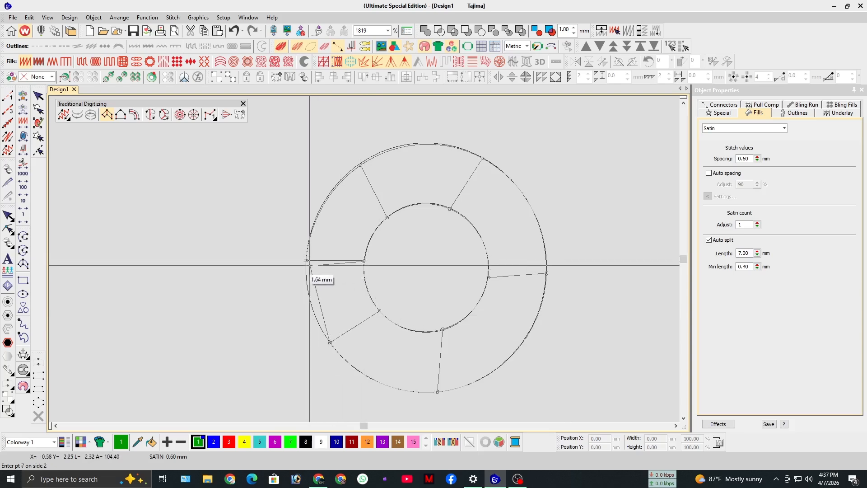
click(307, 261)
key(Return)
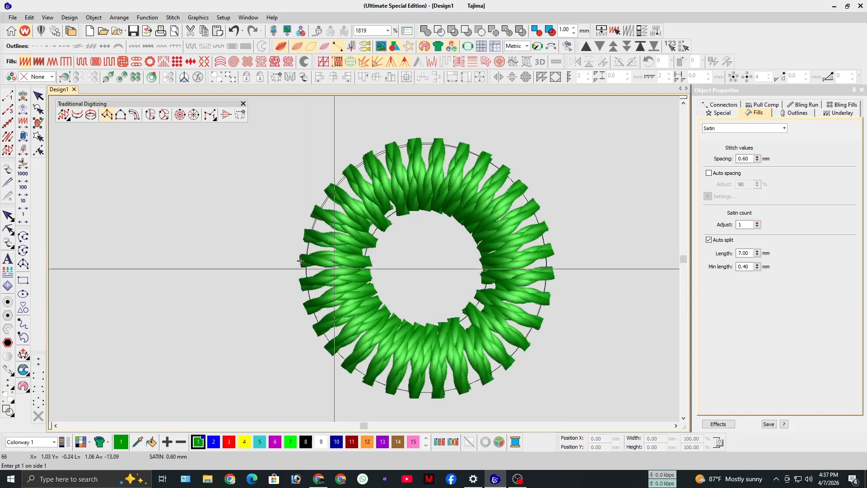
Step: Move the Column A satin ring off the guide circles to the empty area on their left and deselect it
scroll(379, 257, down, 4)
drag(390, 260, 172, 246)
click(341, 253)
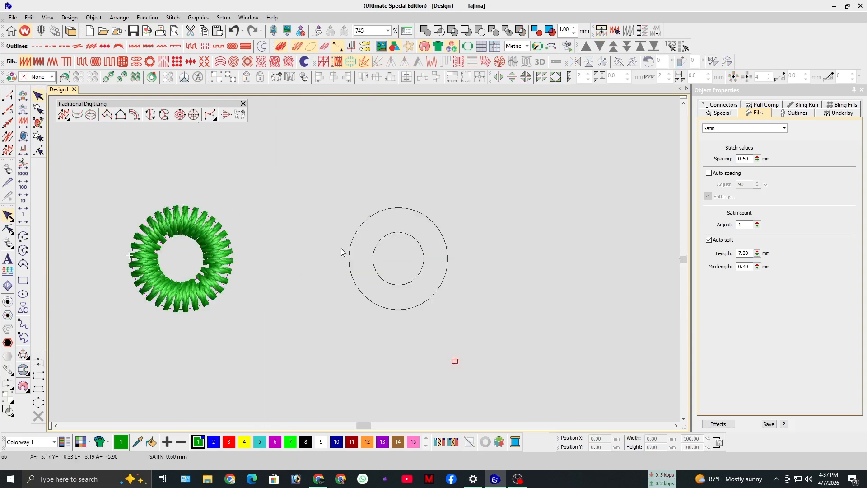
Step: Digitize side 1 of a satin Column B all the way around the inner guide circle, closing at its uppermost point
scroll(364, 258, up, 4)
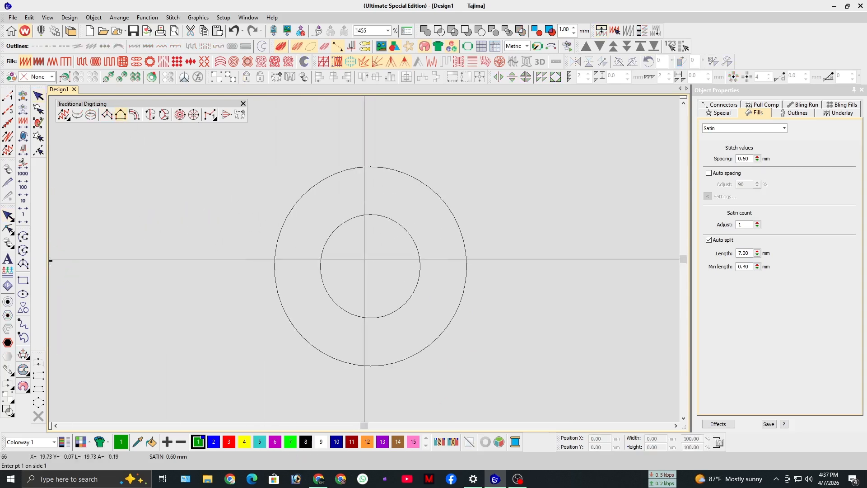
click(373, 203)
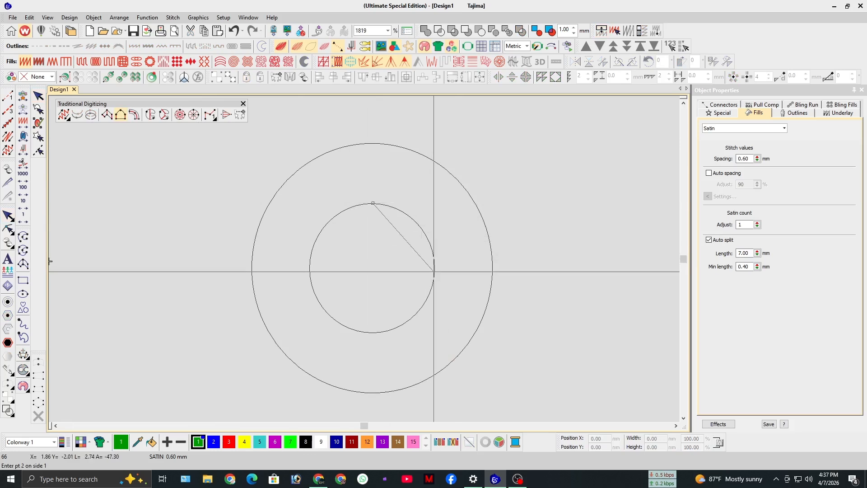
click(370, 332)
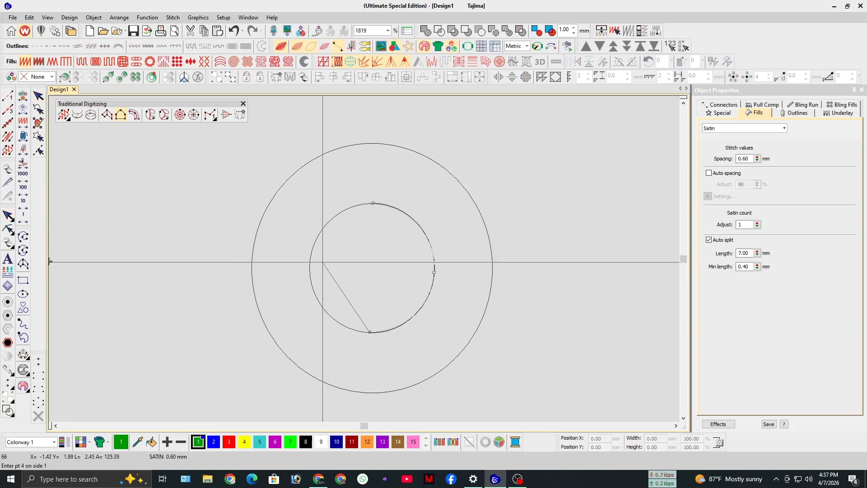
click(310, 265)
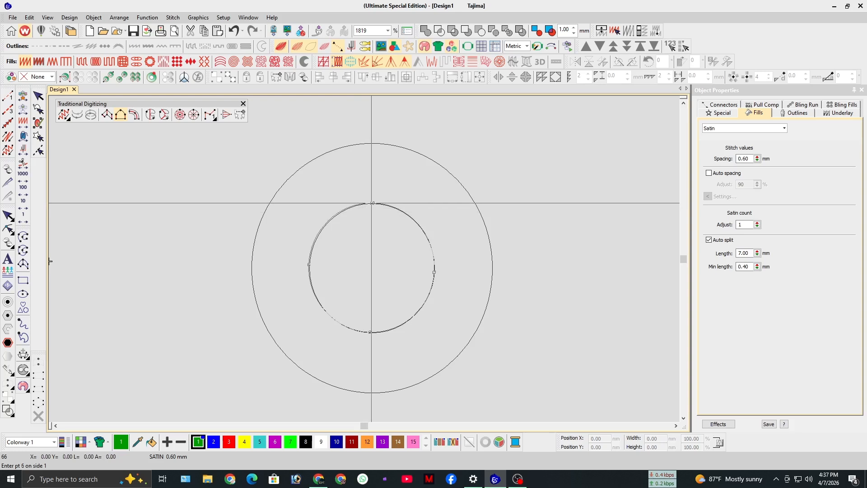
click(374, 203)
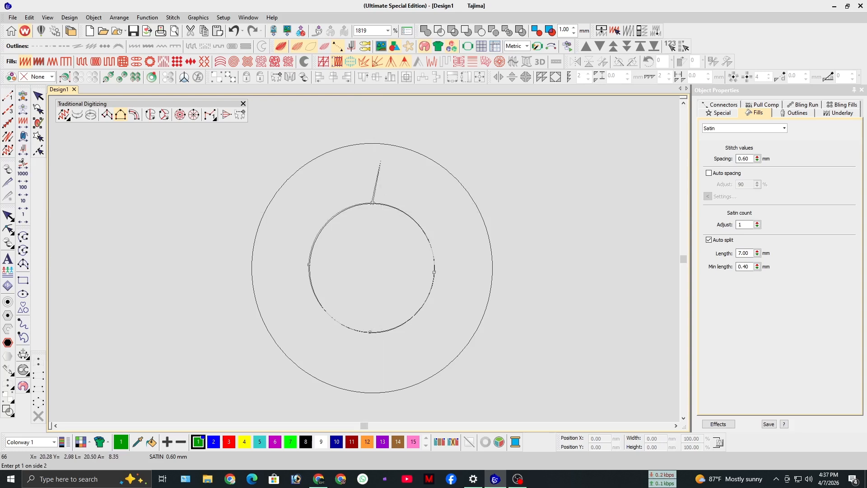
Step: Digitize side 2 of the Column B around the outer guide circle back to its uppermost point and generate the satin ring
click(373, 144)
click(492, 270)
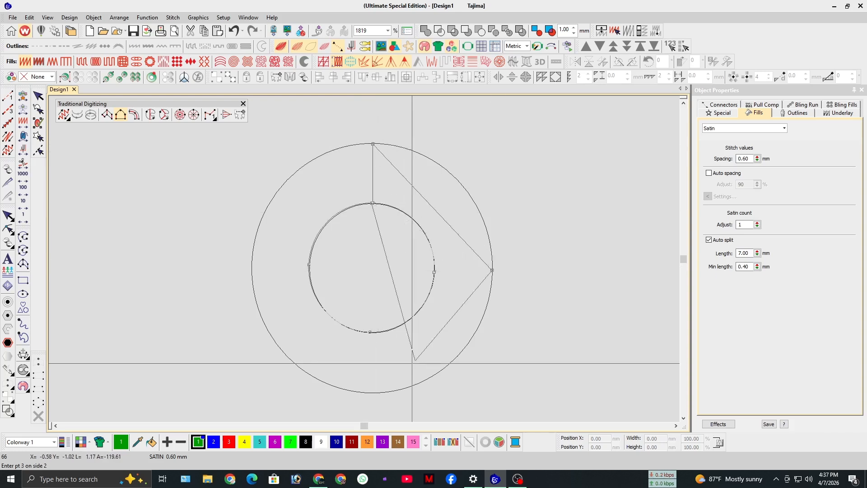
click(390, 393)
click(257, 306)
click(278, 190)
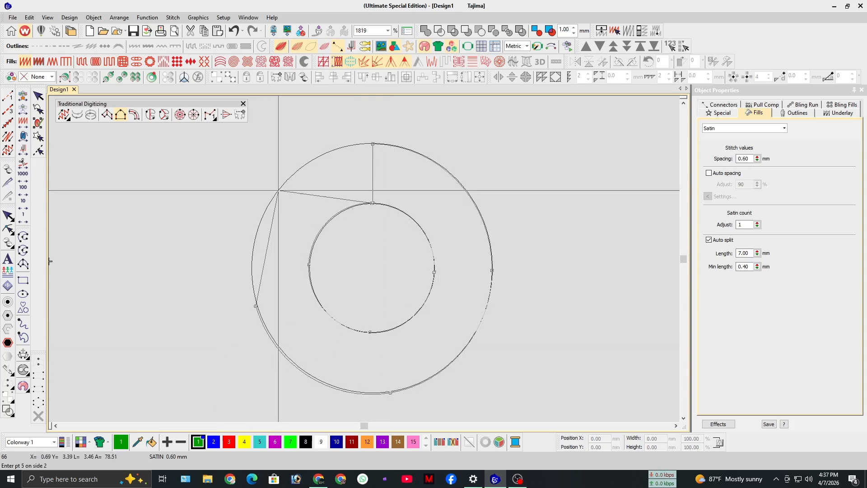
click(373, 144)
key(Return)
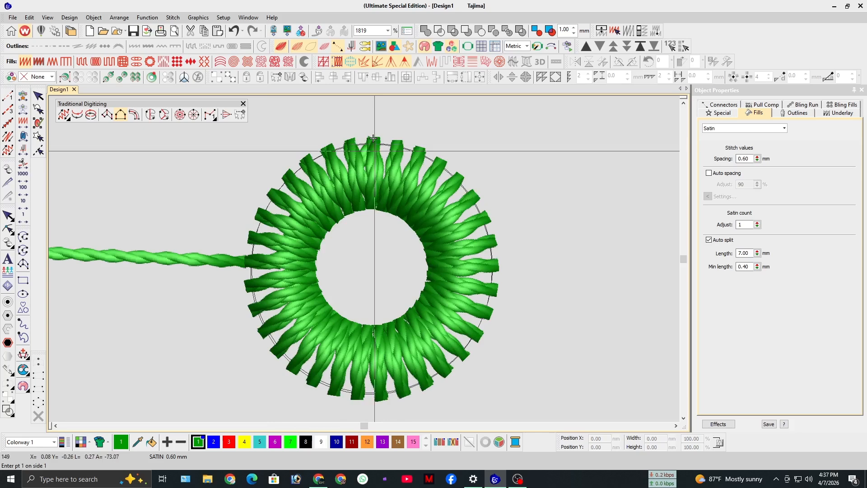
Step: Move the Column B satin ring off the guide circles to the left of the first satin ring
scroll(373, 267, down, 2)
drag(374, 267, 275, 259)
scroll(275, 260, down, 6)
scroll(373, 261, up, 5)
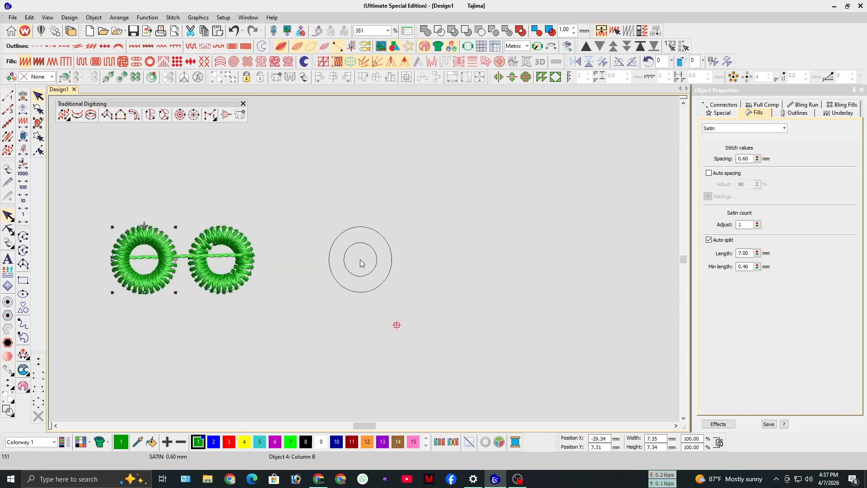
Step: Digitize a satin Column C ring 2 mm wide along the midline between the two guide circles and generate its stitches
click(138, 118)
scroll(353, 255, up, 1)
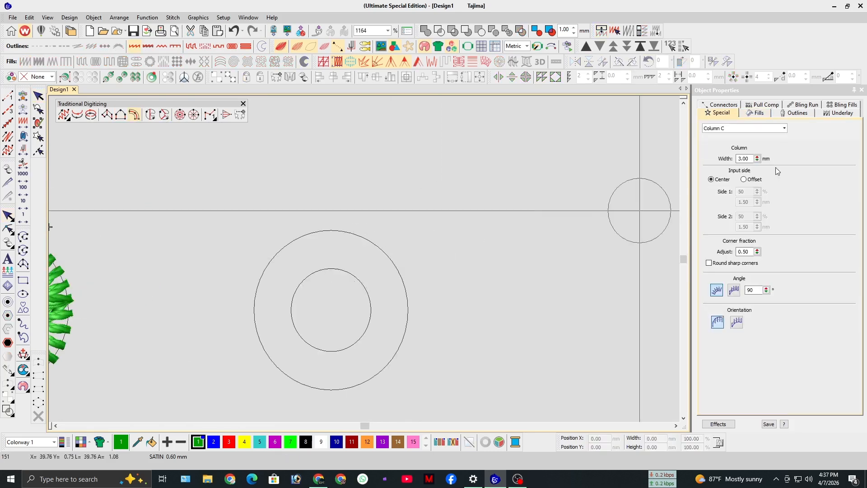
text(2)
drag(379, 274, 411, 181)
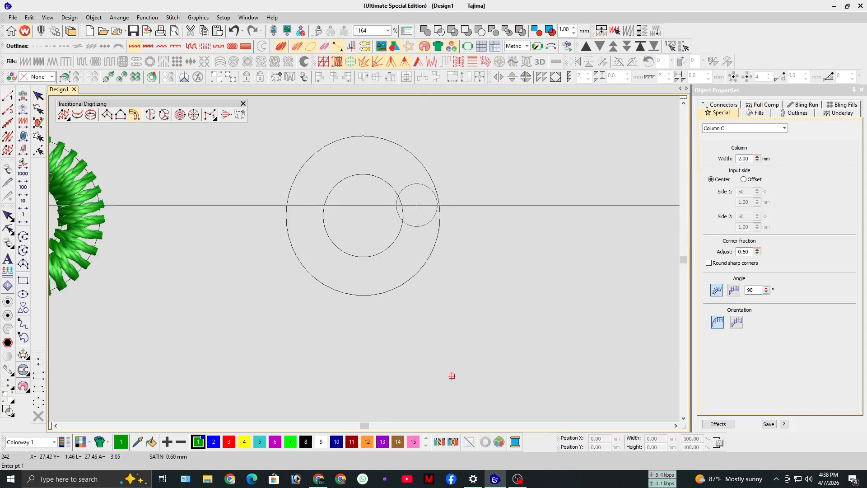
click(421, 200)
click(395, 266)
click(323, 258)
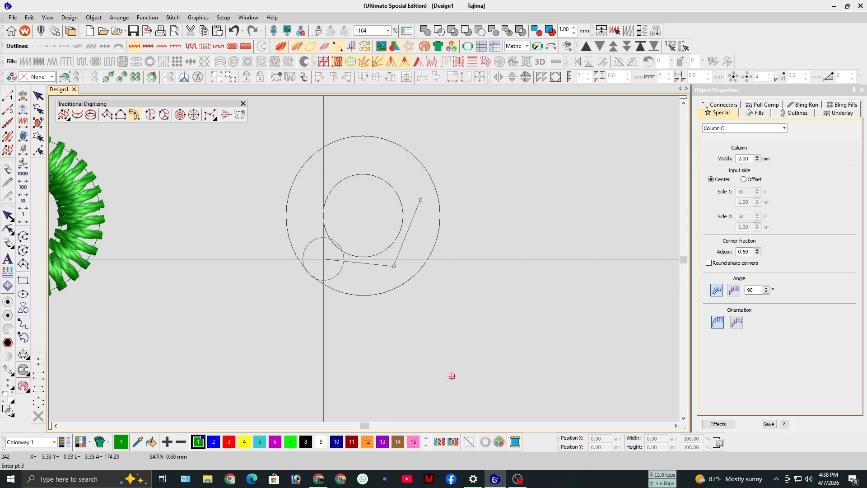
click(305, 202)
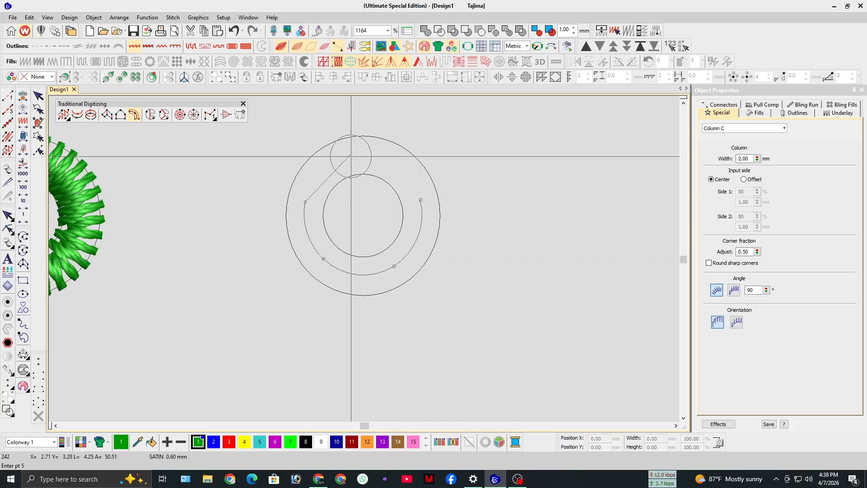
click(367, 156)
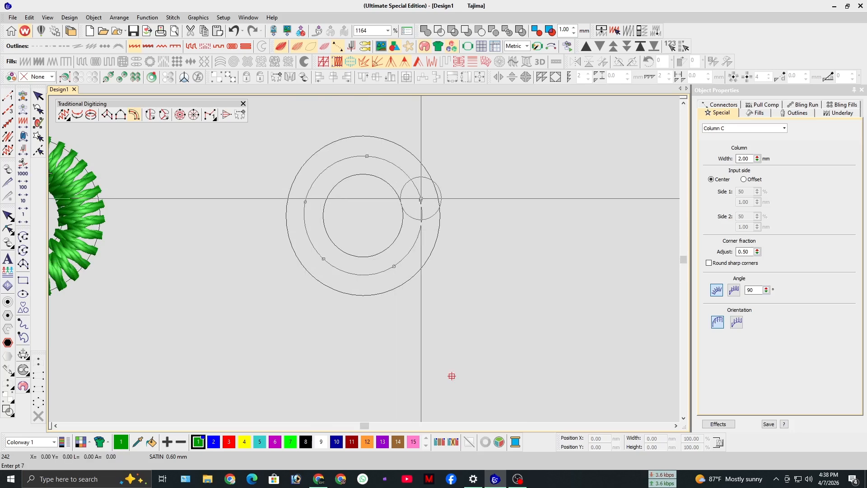
key(Return)
key(Escape)
Step: Move the Column C ring off the guide circles to the far left and delete the large filled circle between the satin rings
scroll(376, 225, down, 3)
drag(355, 266, 100, 264)
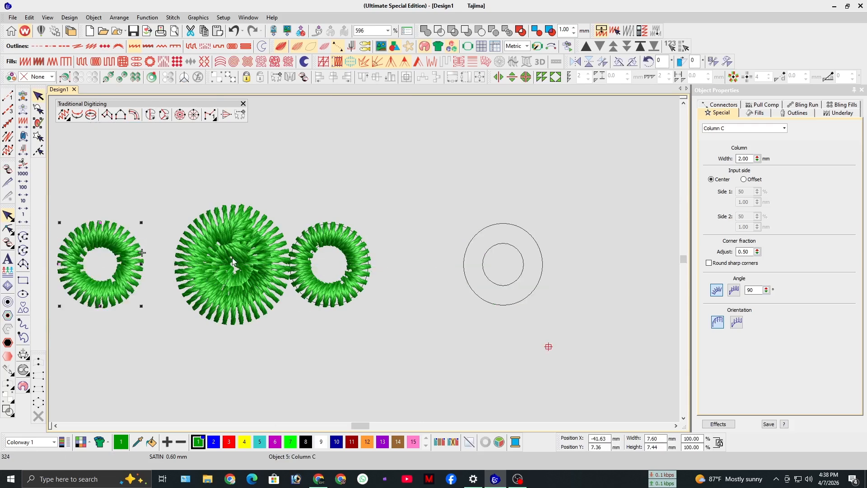
key(Delete)
Step: Move the Column C ring rightwards, placing it beside the remaining satin ring
scroll(318, 247, up, 2)
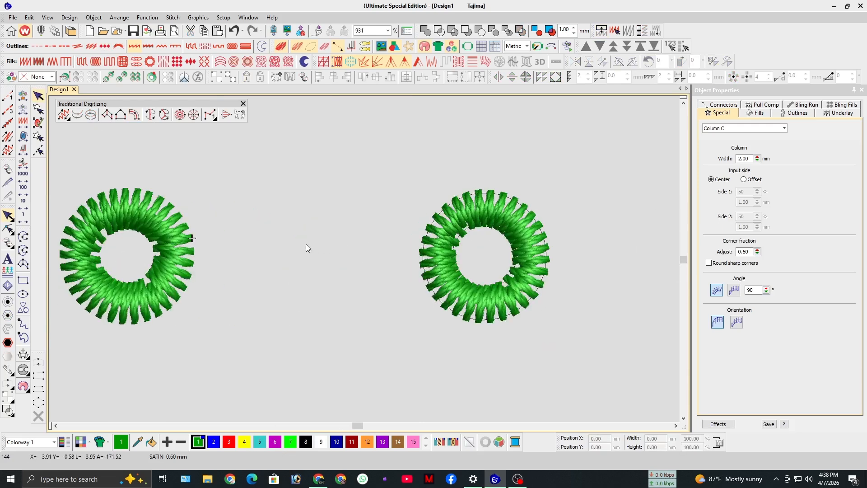
drag(170, 252, 392, 253)
scroll(394, 257, down, 3)
scroll(579, 259, up, 2)
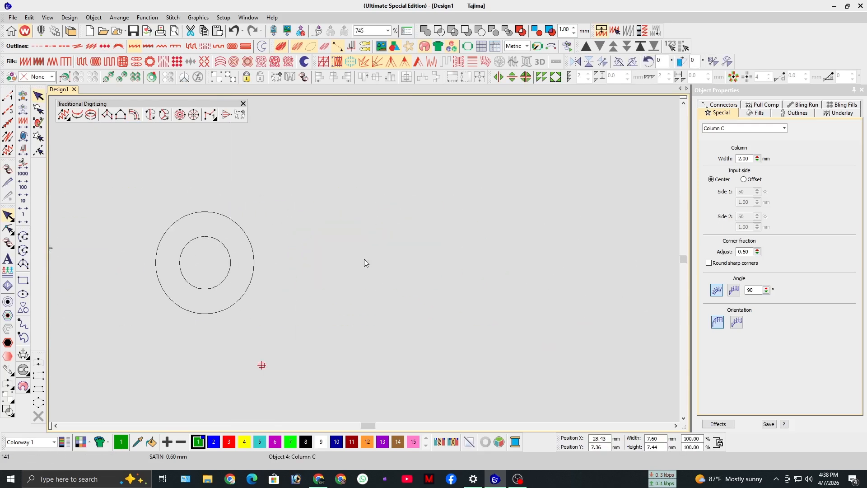
Step: Digitize the first part of a Complex Fill boundary all the way around the inner guide circle, closing at its uppermost point
scroll(209, 260, up, 2)
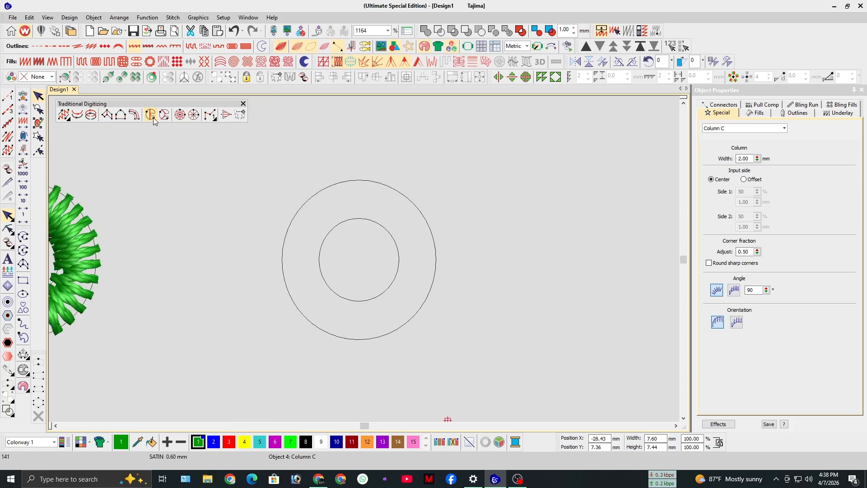
click(151, 114)
scroll(363, 226, up, 1)
click(363, 243)
click(391, 251)
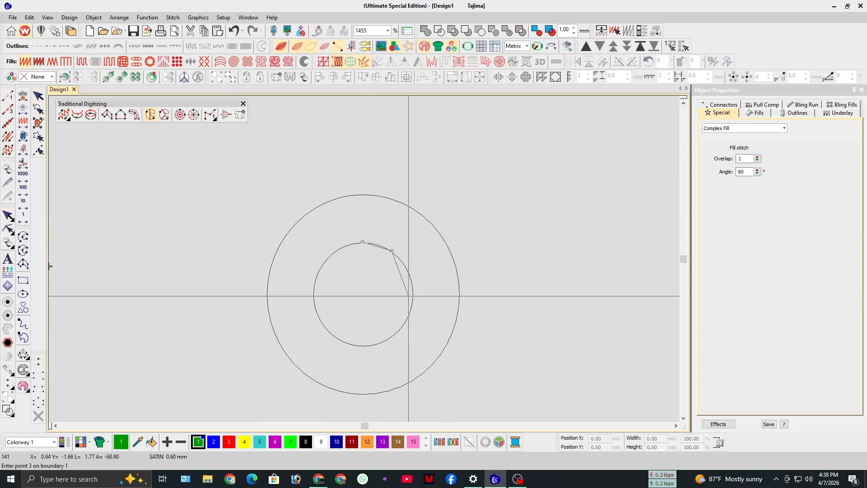
click(412, 298)
click(387, 340)
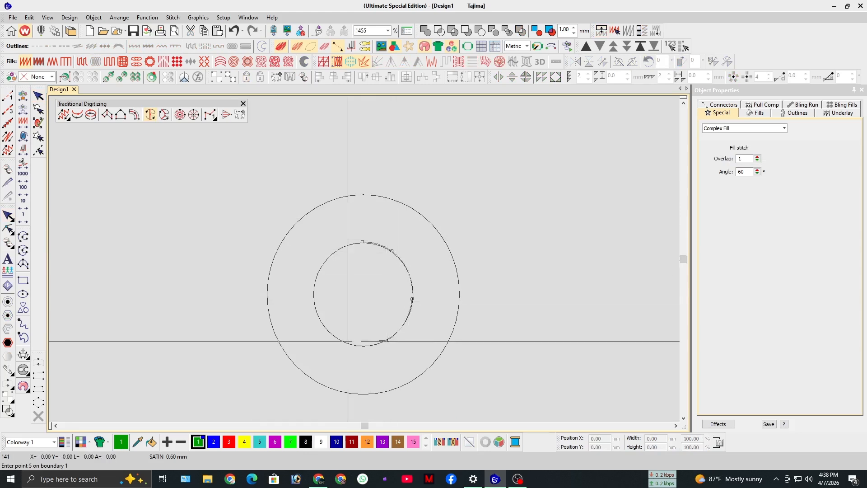
click(314, 288)
click(333, 253)
click(362, 241)
Step: Continue the Complex Fill boundary around the outer guide circle back to its uppermost point and generate the ring's stitches
click(363, 194)
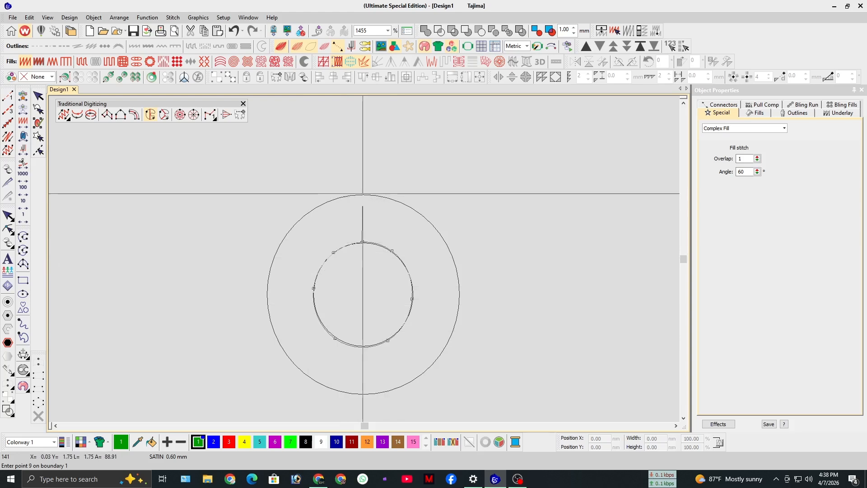
click(425, 216)
click(459, 305)
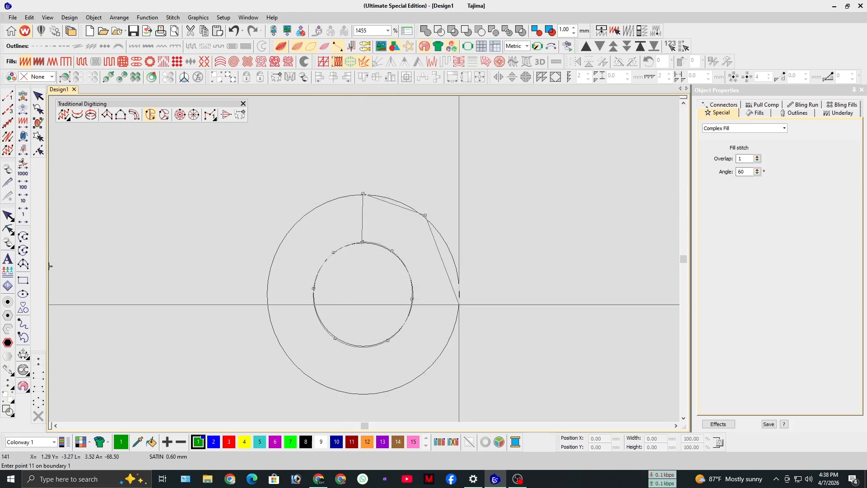
click(393, 391)
click(276, 341)
click(273, 258)
click(331, 197)
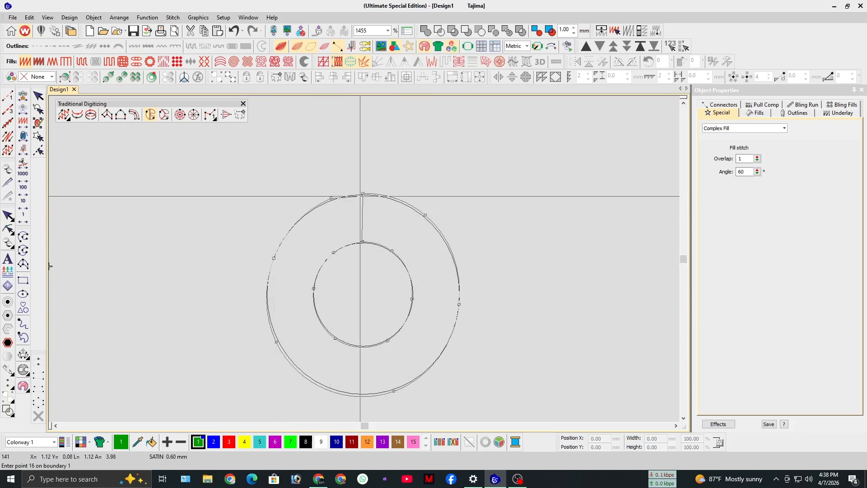
key(Return)
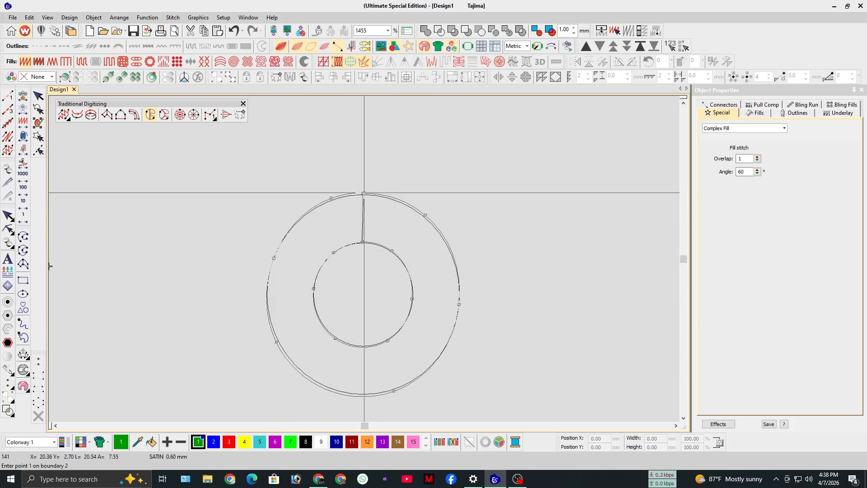
key(Escape)
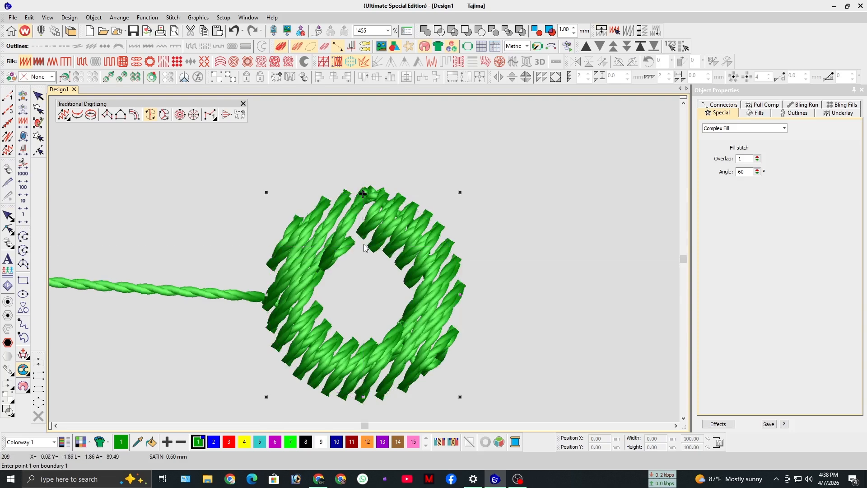
Step: Add stitch angle lines across the band around the Complex Fill ring to turn its stitches radially
key(ctrl+h)
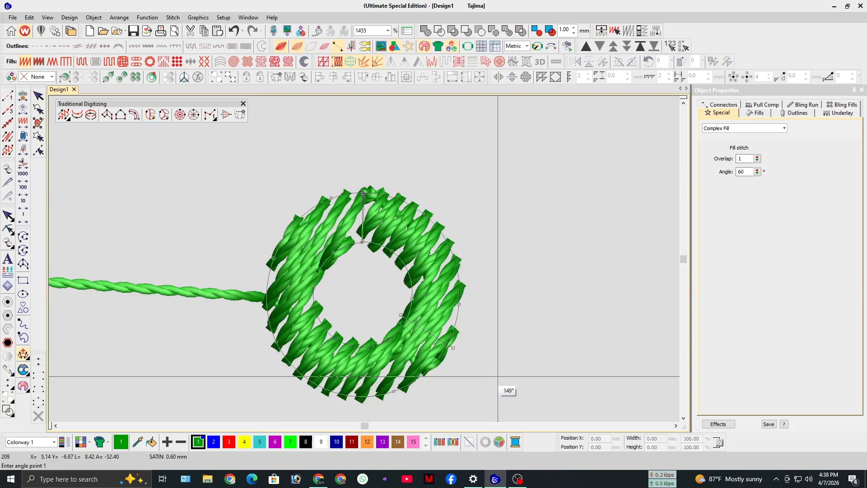
click(359, 306)
click(312, 334)
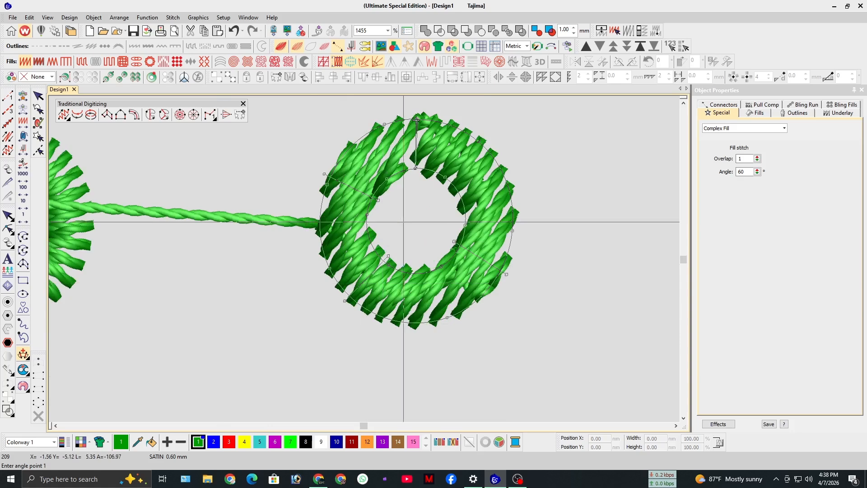
click(409, 214)
click(478, 174)
key(Return)
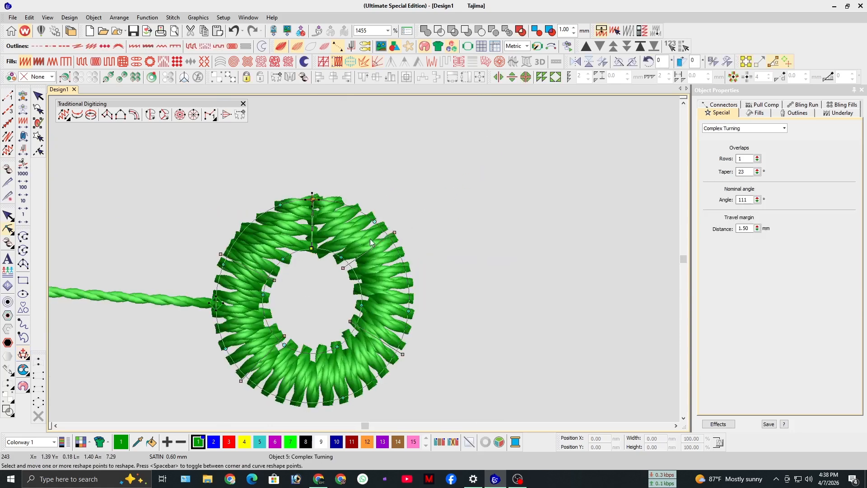
Step: Place the Complex Turning ring, with 2 overlap rows, in the empty area right of the guide circles and deselect it
click(370, 239)
drag(330, 268, 170, 272)
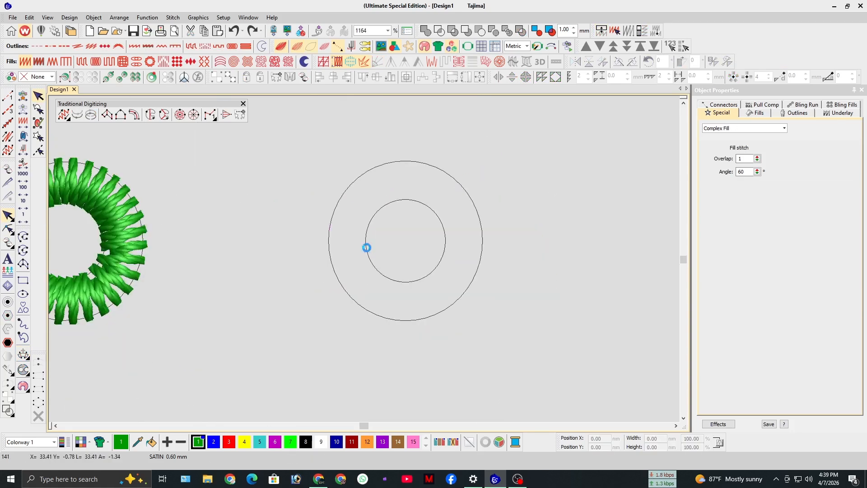
key(ctrl+y)
key(ctrl+y)
click(403, 140)
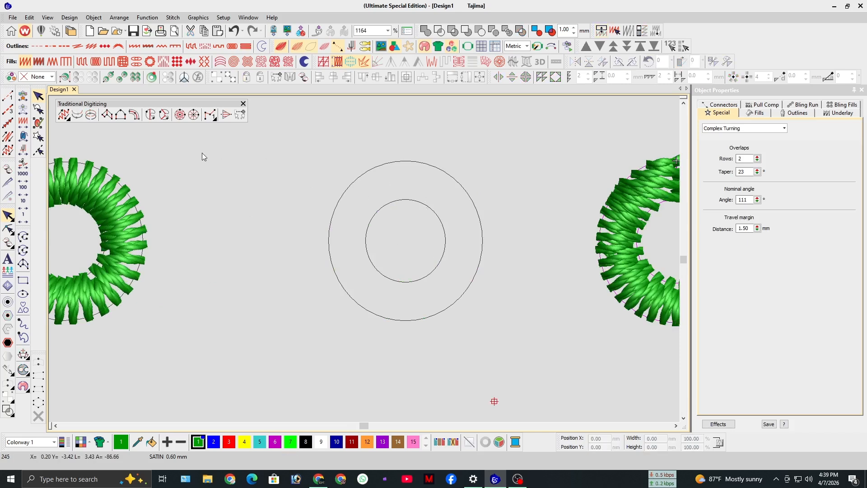
Step: Create a satin Ring centred on the guide circles, matching its inner and outer edges to the two circles
click(193, 118)
scroll(527, 232, up, 2)
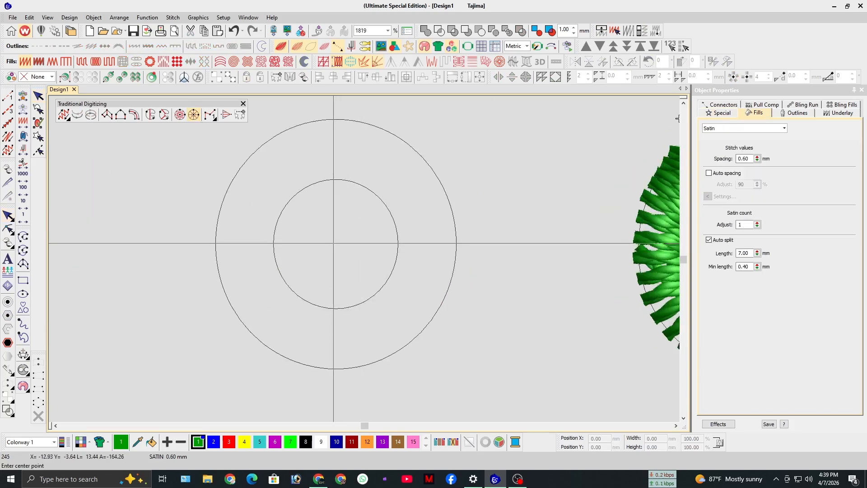
click(337, 245)
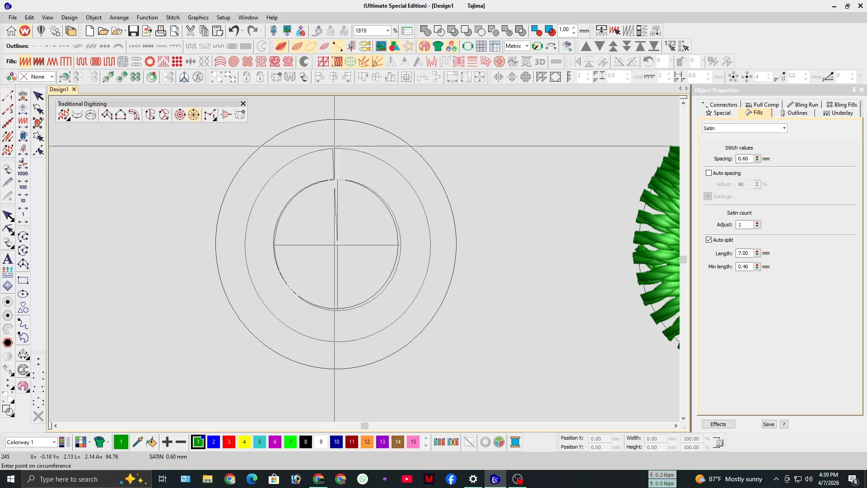
click(343, 119)
key(Return)
scroll(345, 136, down, 2)
key(Escape)
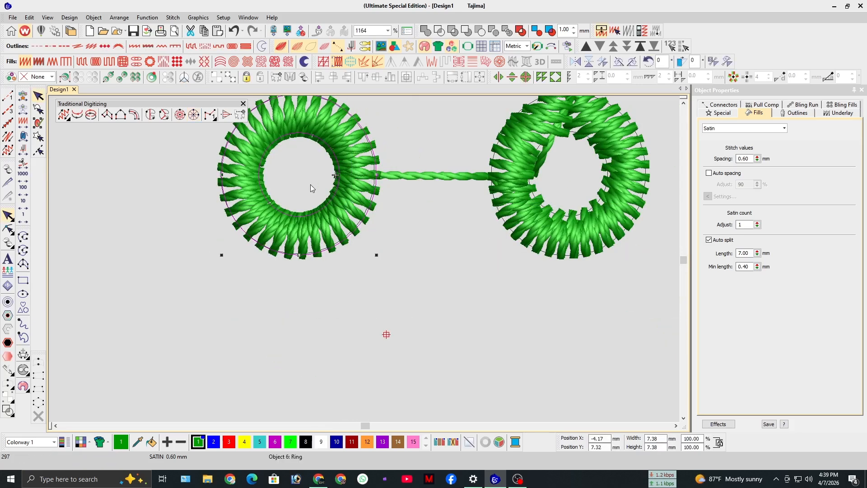
Step: Move the satin Ring off the guide circles to sit directly beside the neighbouring satin ring on their left
drag(190, 187, 108, 190)
scroll(108, 190, down, 3)
scroll(367, 260, up, 4)
drag(365, 262, 394, 257)
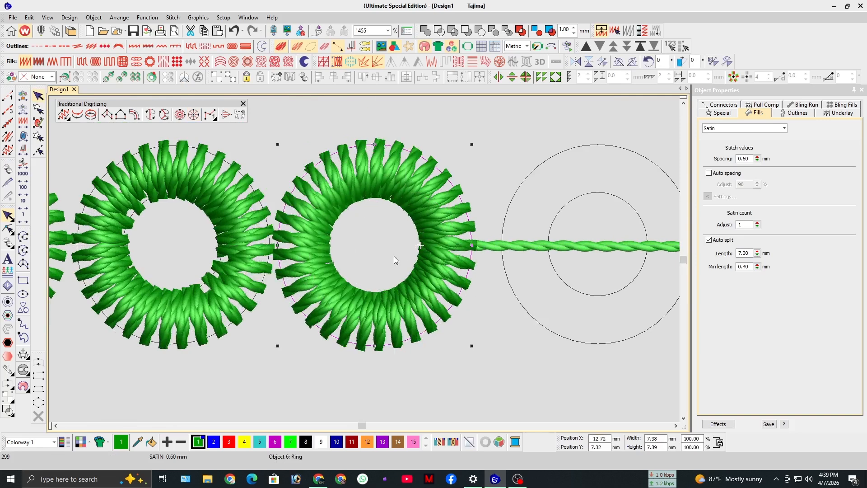
Step: Select all the rings and guide circles and delete them to empty the design
scroll(394, 257, down, 5)
key(Escape)
key(ctrl+a)
key(Delete)
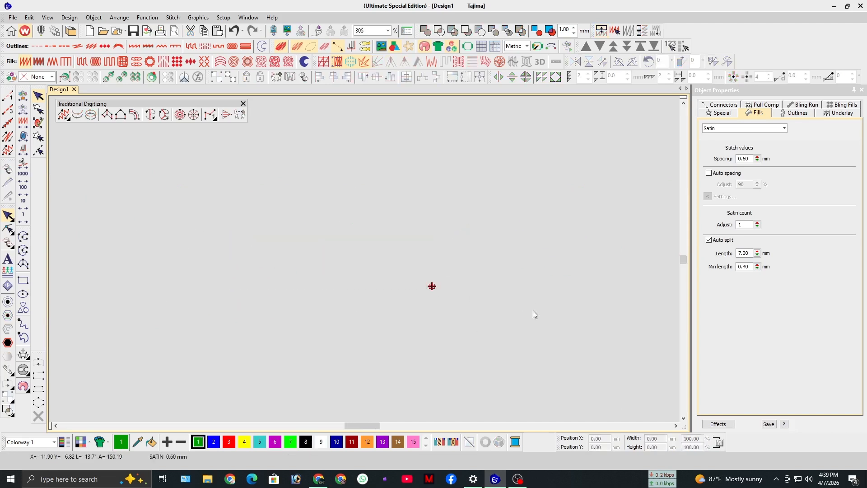
Step: Detach the single and triple Manual stitch tools as a floating palette and place it beneath the Traditional Digitizing toolbar
click(216, 120)
drag(219, 123, 131, 201)
mouse_move(175, 101)
mouse_down()
mouse_move(166, 117)
mouse_move(176, 107)
mouse_up()
drag(126, 206, 61, 154)
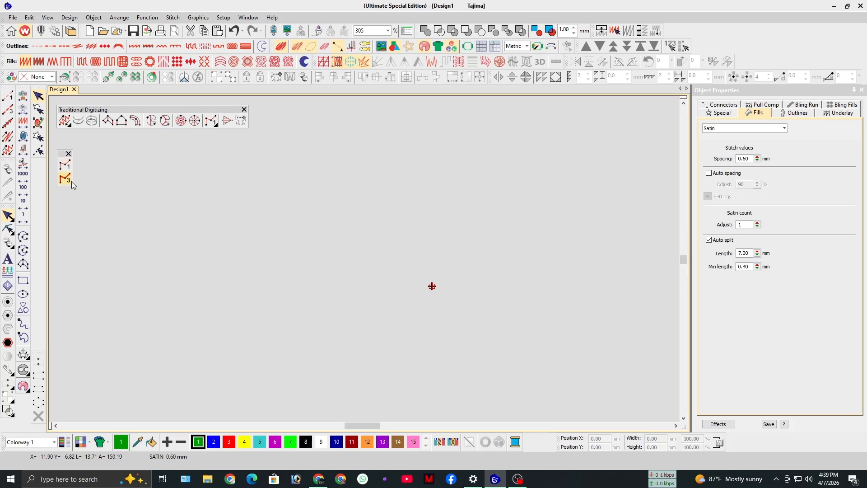
Step: Digitize a descending zigzag of single Manual stitches about 19 mm wide and 31 mm high, and delete it
click(68, 163)
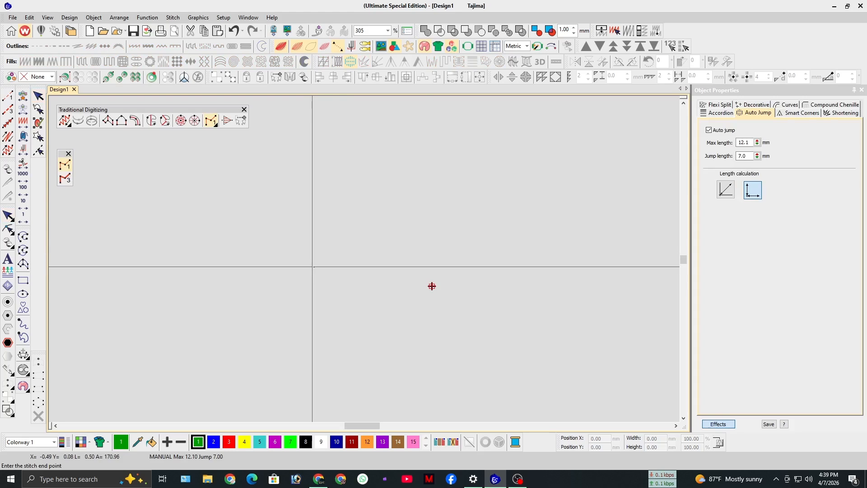
click(374, 215)
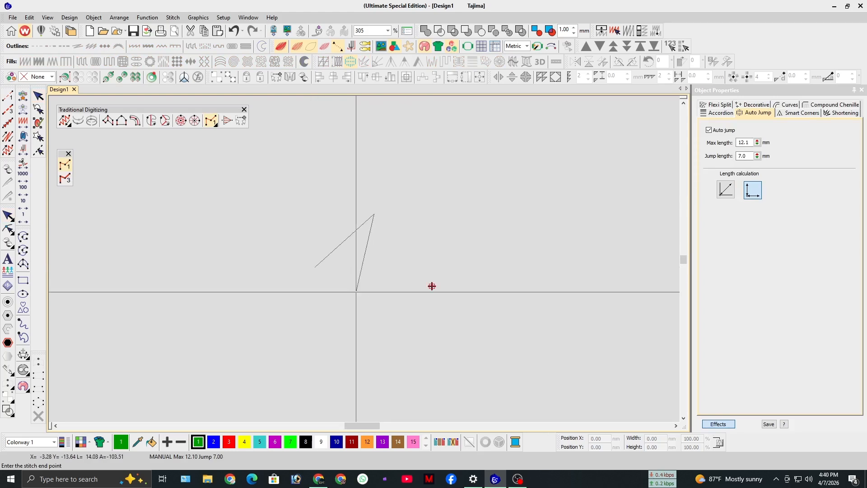
click(357, 251)
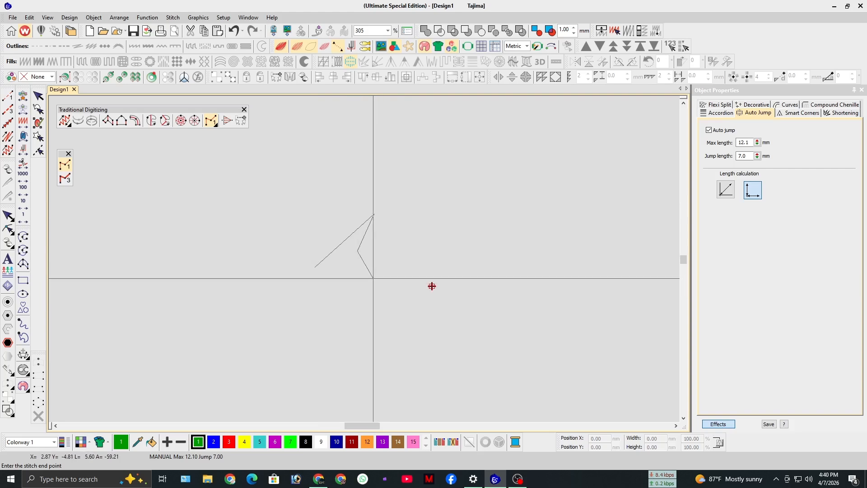
click(385, 269)
click(410, 233)
click(419, 261)
click(391, 282)
click(420, 332)
click(383, 342)
click(422, 388)
click(373, 389)
key(Return)
scroll(407, 314, up, 2)
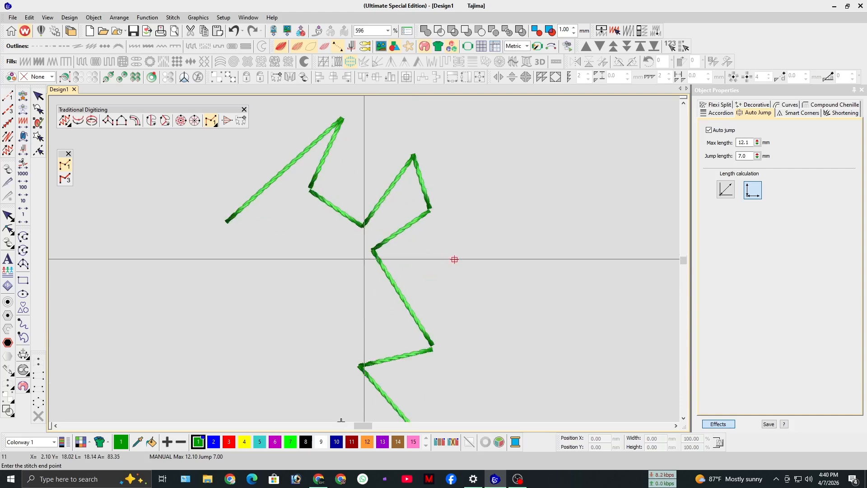
key(Escape)
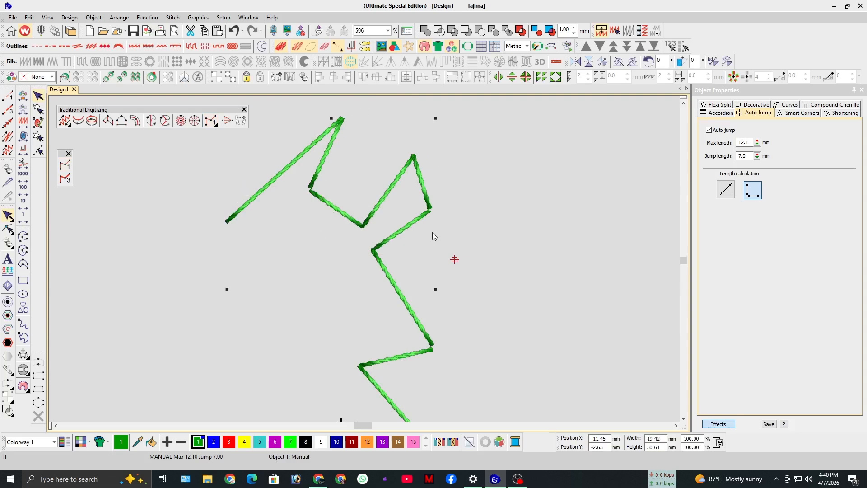
scroll(417, 410, down, 3)
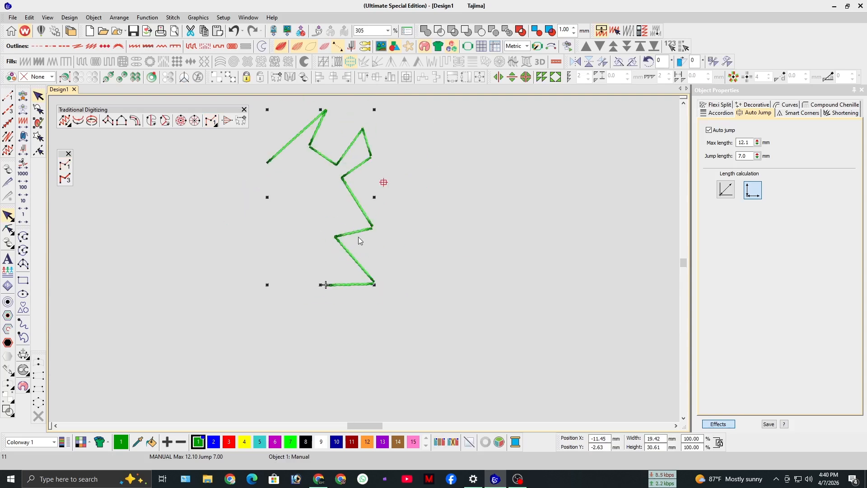
key(Delete)
Step: Digitize a short descending zigzag with triple Manual stitches in the empty design and delete it
click(65, 179)
click(203, 181)
click(231, 211)
click(324, 221)
click(266, 255)
click(343, 280)
key(Return)
key(Delete)
Step: Digitize a horizontal zigzag of single Manual stitches running left to right and go to its first stitch
scroll(370, 285, up, 2)
click(65, 165)
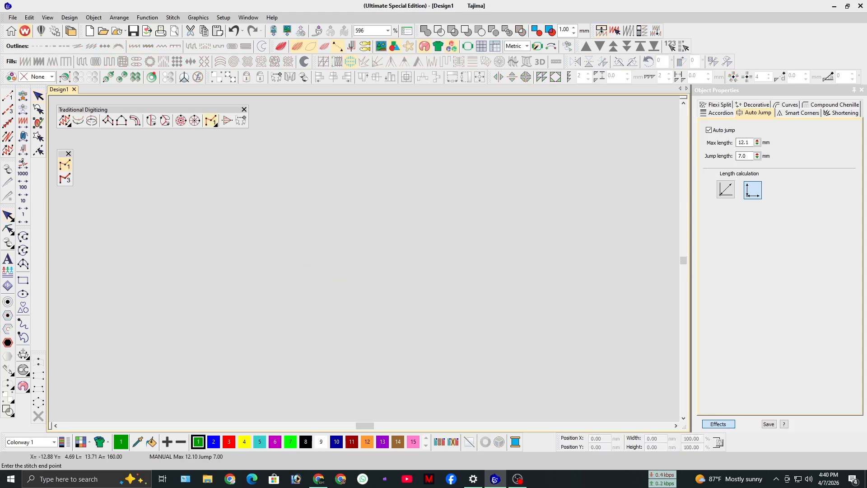
click(341, 236)
click(371, 207)
click(399, 235)
click(442, 211)
click(464, 234)
click(501, 211)
click(520, 243)
click(557, 205)
click(587, 234)
click(608, 210)
key(Return)
key(Home)
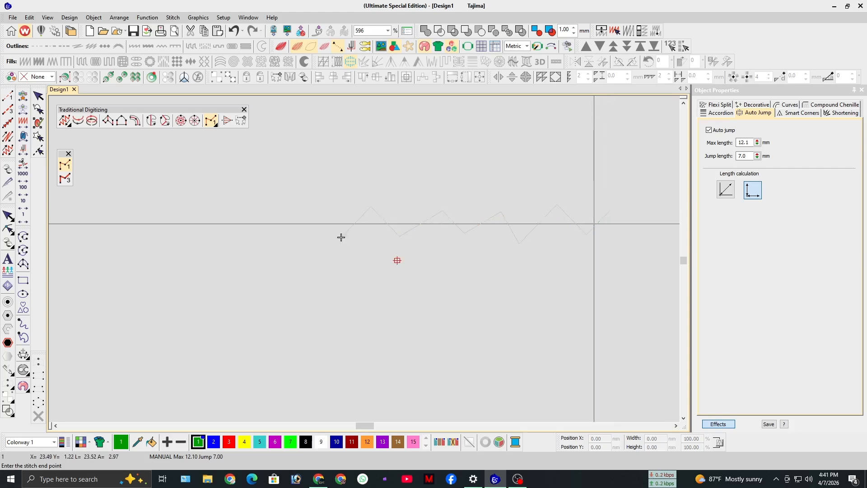
Step: Travel stitch by stitch through the single Manual zigzag to its last stitch to examine its stitches
key(Right)
key(Right)
key(Right)
key(Right)
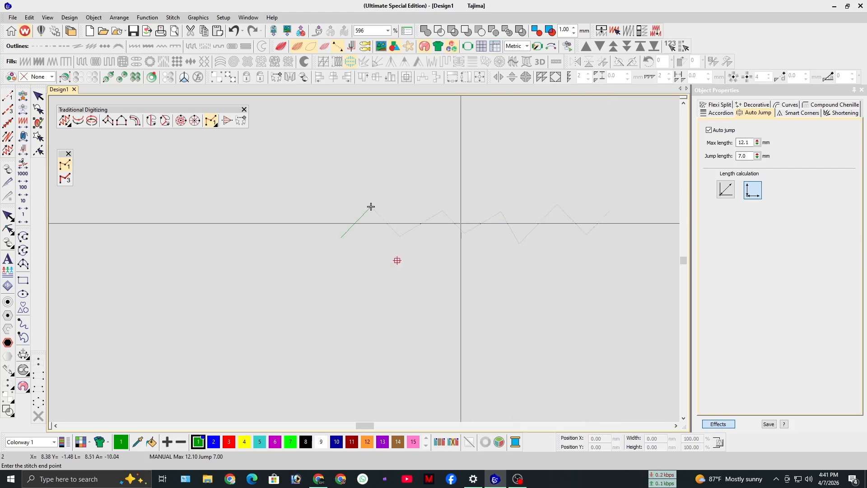
key(Right)
key(Right)
key(Right)
key(Right)
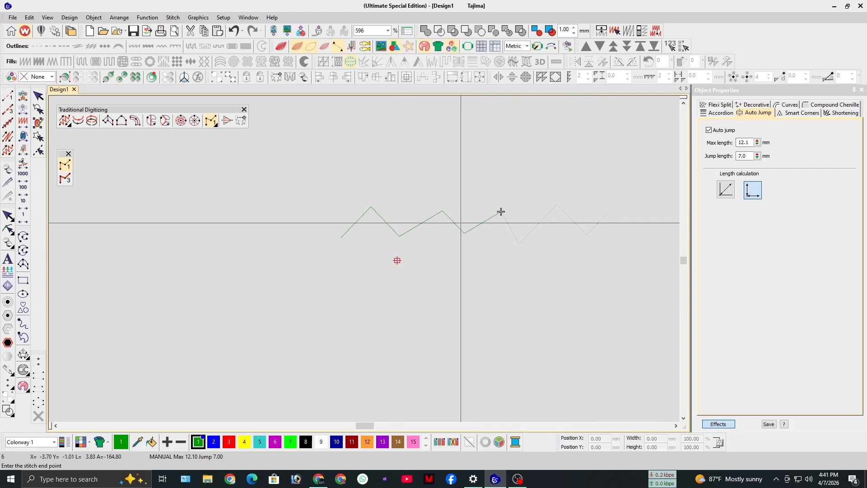
key(Right)
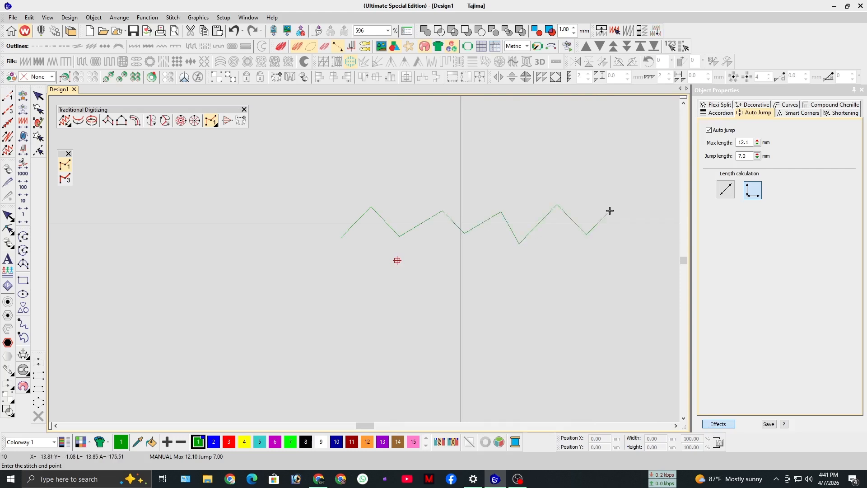
key(Escape)
key(Escape)
Step: Digitize a horizontal zigzag of triple Manual stitches running left to right just above the single Manual zigzag
click(62, 180)
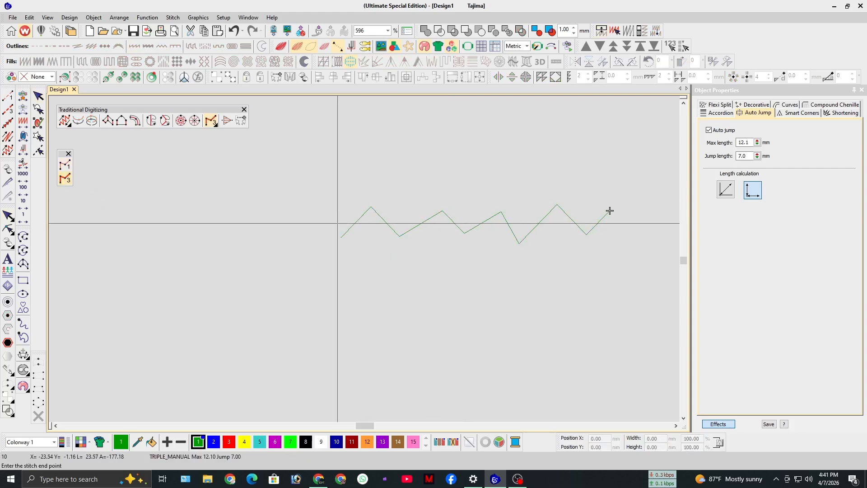
click(341, 199)
click(373, 163)
click(402, 199)
click(442, 163)
click(474, 199)
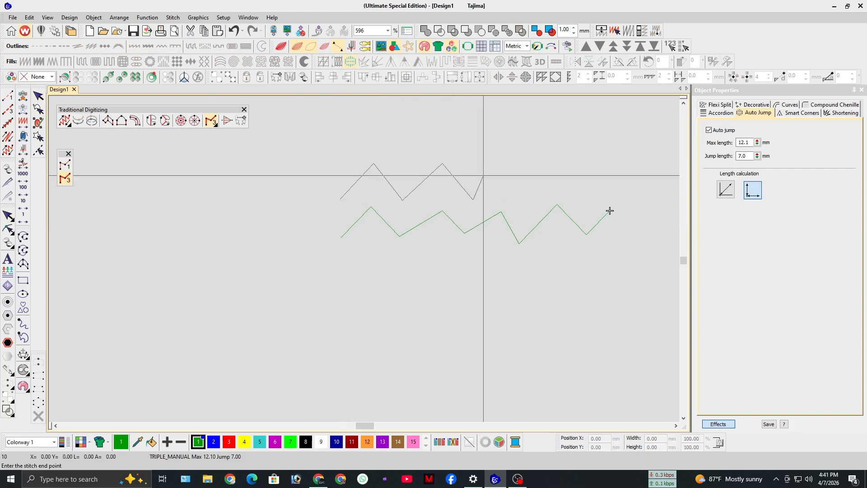
click(520, 168)
click(543, 197)
click(578, 170)
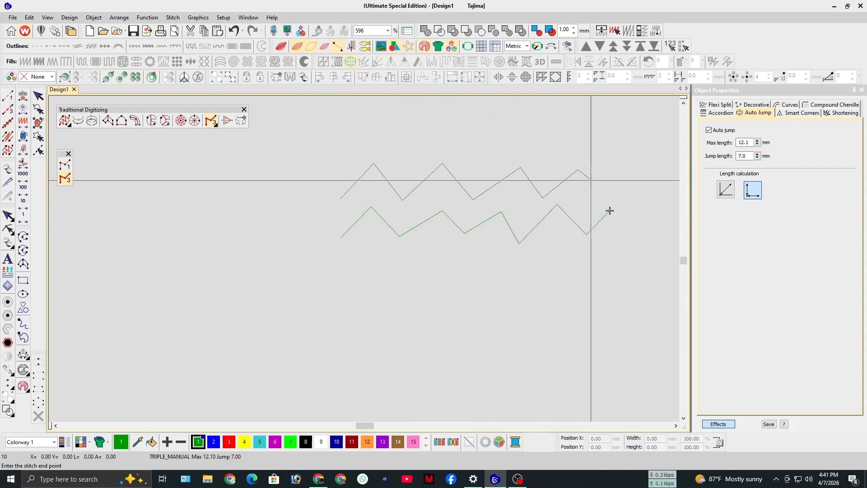
click(607, 198)
key(Return)
Step: Delete the lower single Manual zigzag, keeping the triple Manual one
key(Escape)
key(Delete)
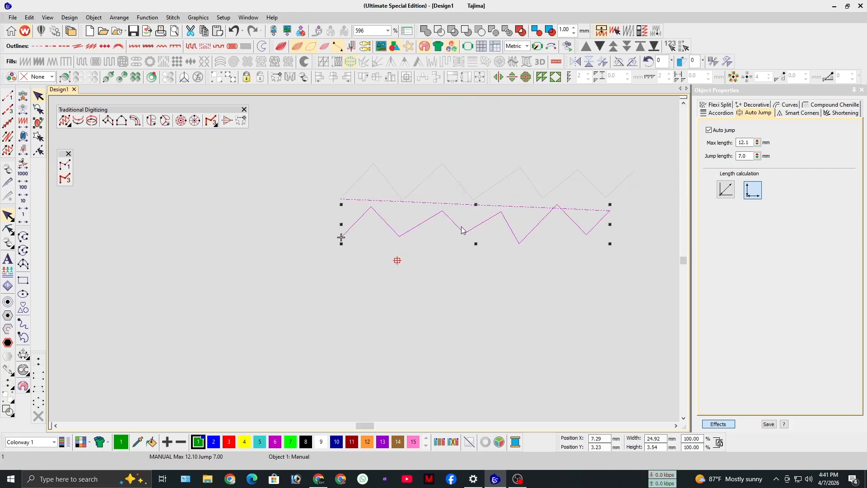
key(Delete)
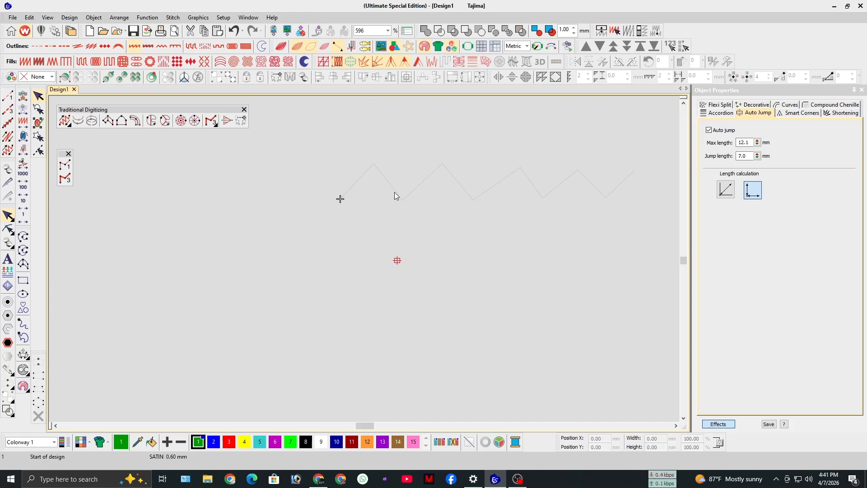
Step: Travel stitch by stitch through the triple Manual zigzag to the end of the design to examine its repeated stitches
key(Right)
key(Right)
key(Right)
key(Right)
key(Right)
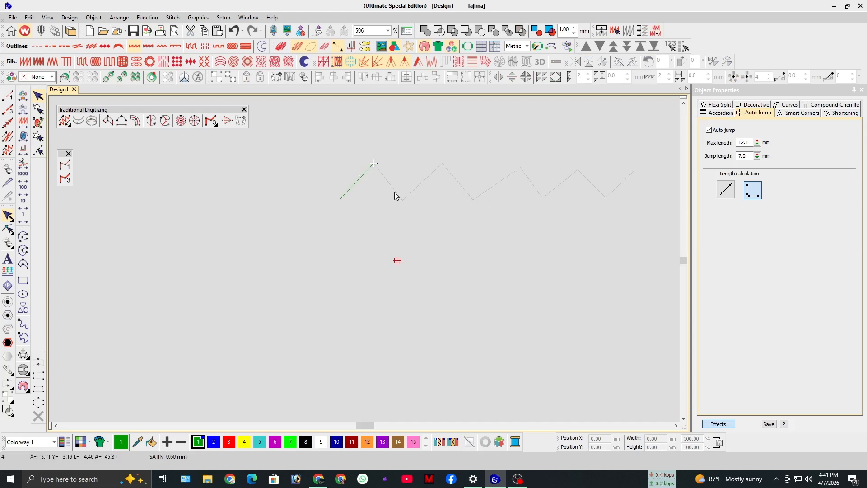
key(Right)
key(Right)
key(Right)
key(Right)
key(Right)
key(Right)
key(Right)
key(End)
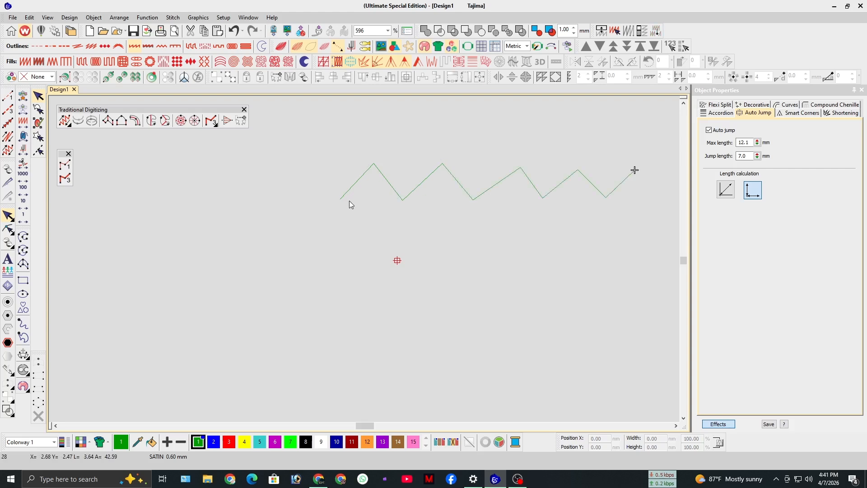
click(65, 179)
click(165, 215)
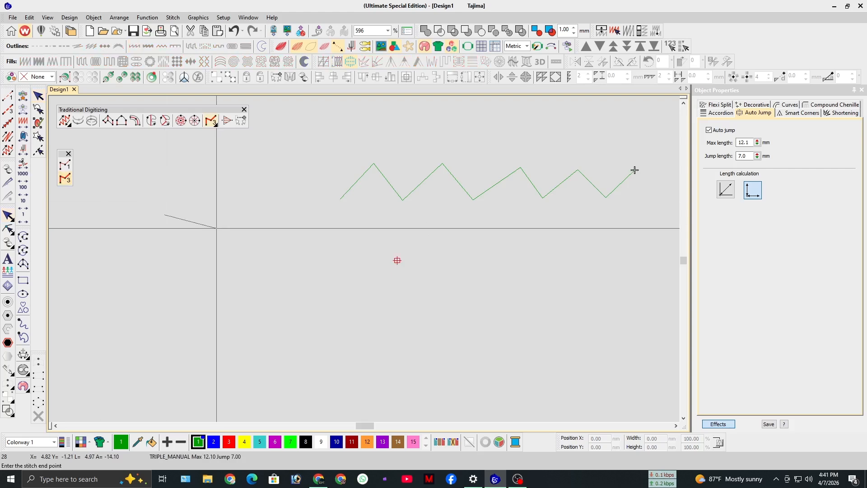
key(Escape)
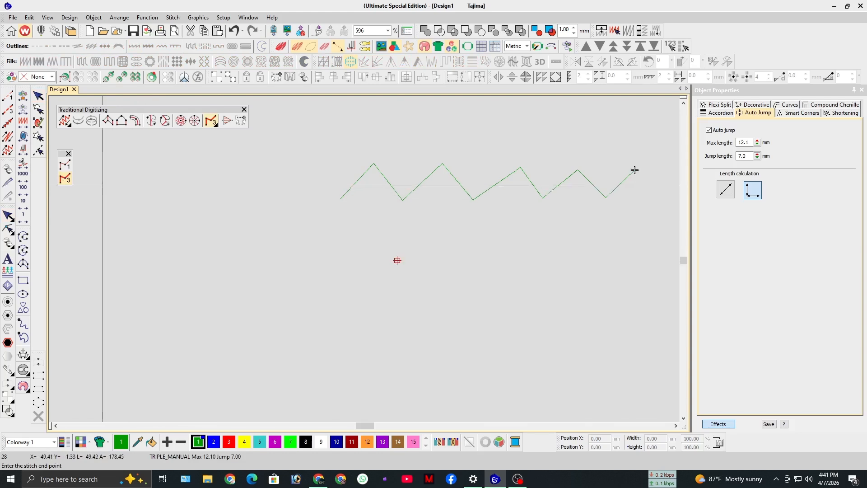
Step: Return to the start of the design and delete the triple Manual zigzag
key(Home)
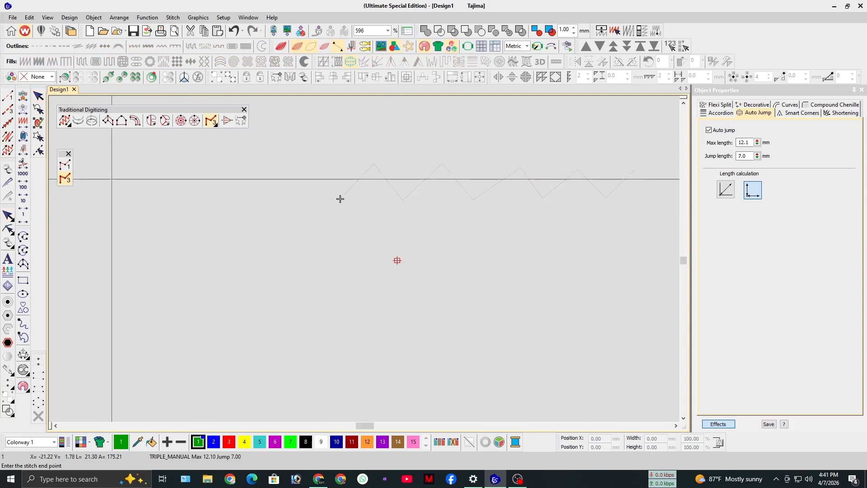
key(Escape)
key(Delete)
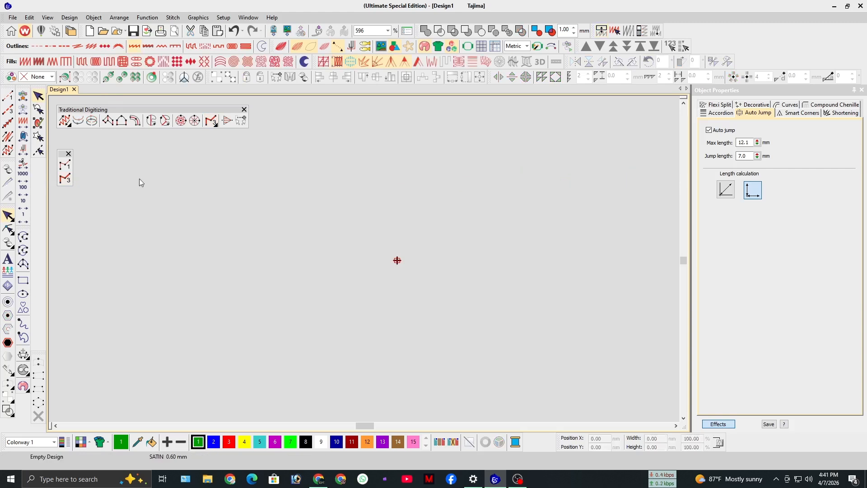
Step: Digitize a rising straight line with the single Manual tool, about 21 mm wide and 7 mm high, and delete it
click(66, 165)
click(258, 215)
scroll(586, 289, down, 2)
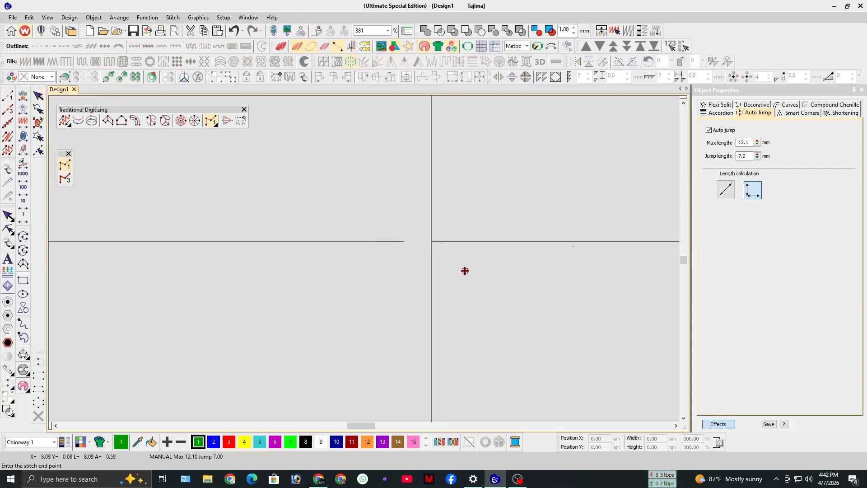
click(519, 192)
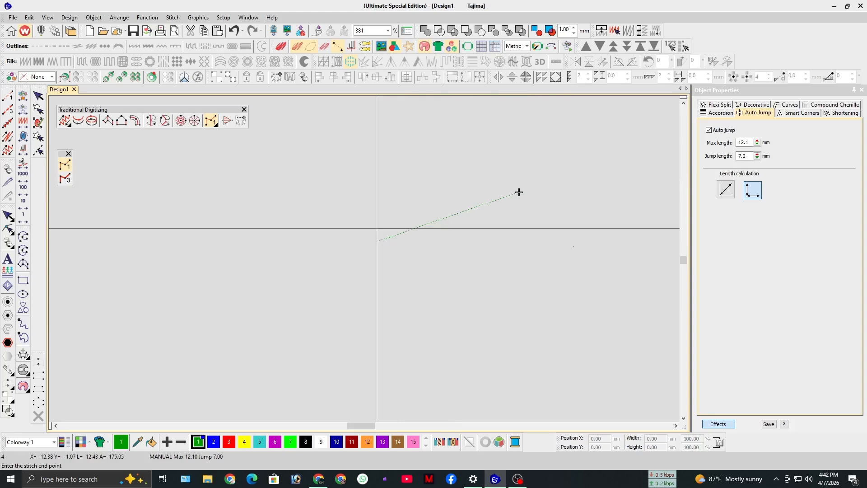
key(Return)
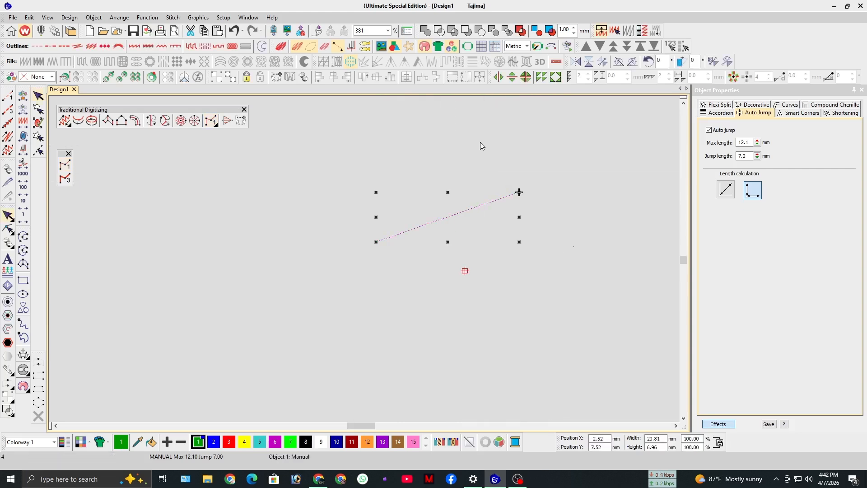
key(Delete)
Step: Digitize a rising straight line with the Run outline tool, about 24 mm wide and 4 mm high
click(8, 96)
click(288, 255)
click(453, 223)
key(Return)
scroll(394, 240, up, 1)
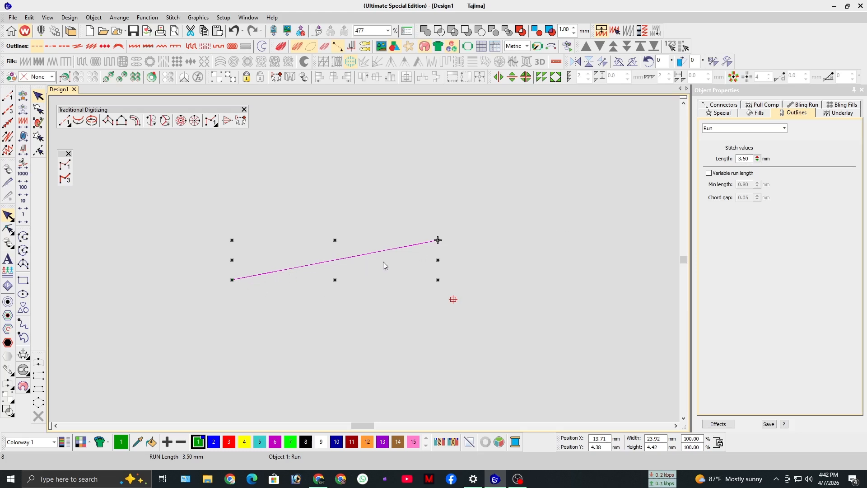
Step: Travel stitch by stitch from the start to the end of the Run line to examine how its stitches are divided
key(Home)
click(299, 220)
scroll(278, 297, up, 5)
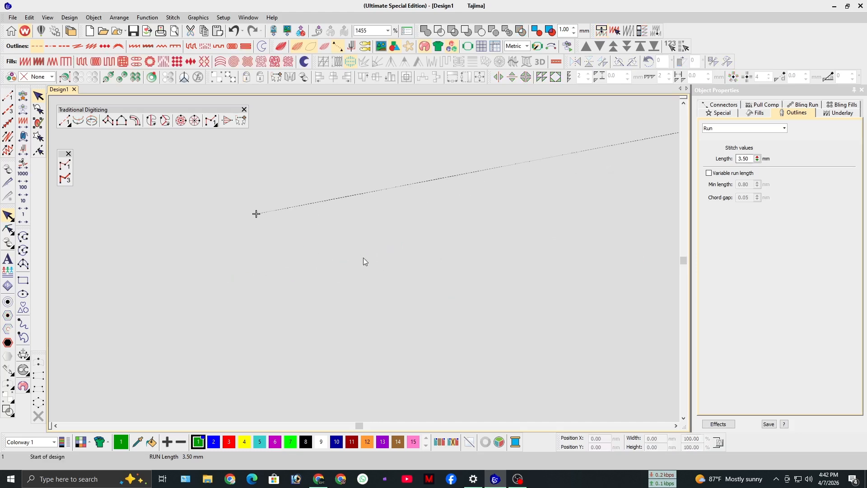
key(Right)
key(Right)
key(Right)
key(Right)
scroll(364, 257, down, 4)
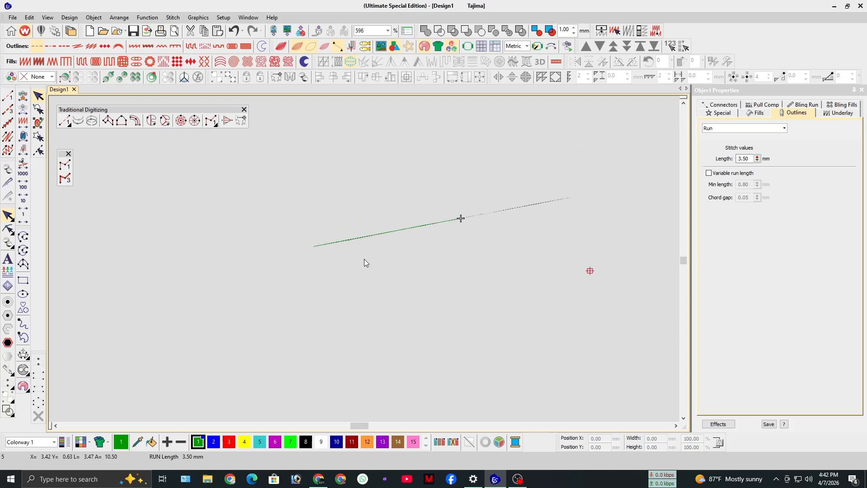
key(Right)
key(Right)
key(Right)
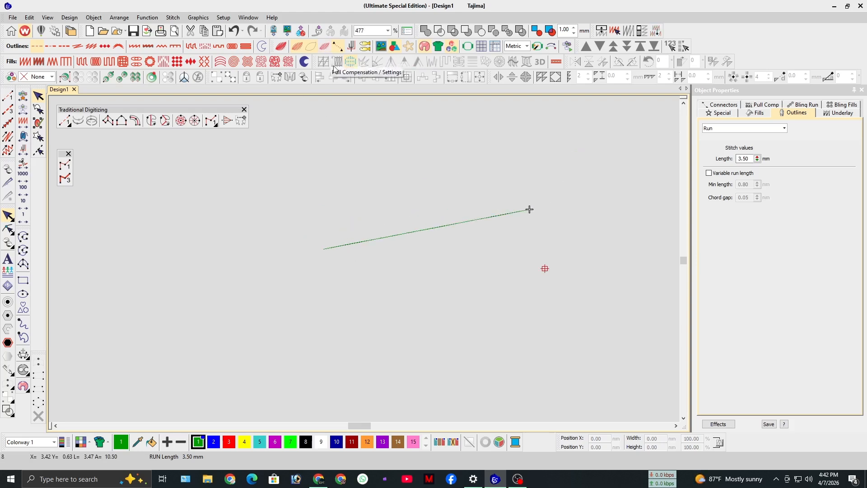
Step: Select the straight Run line and delete it
click(381, 238)
key(Delete)
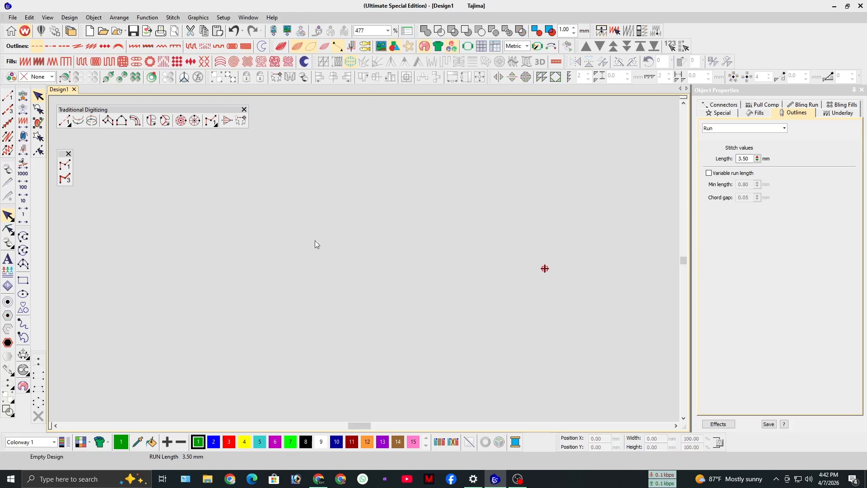